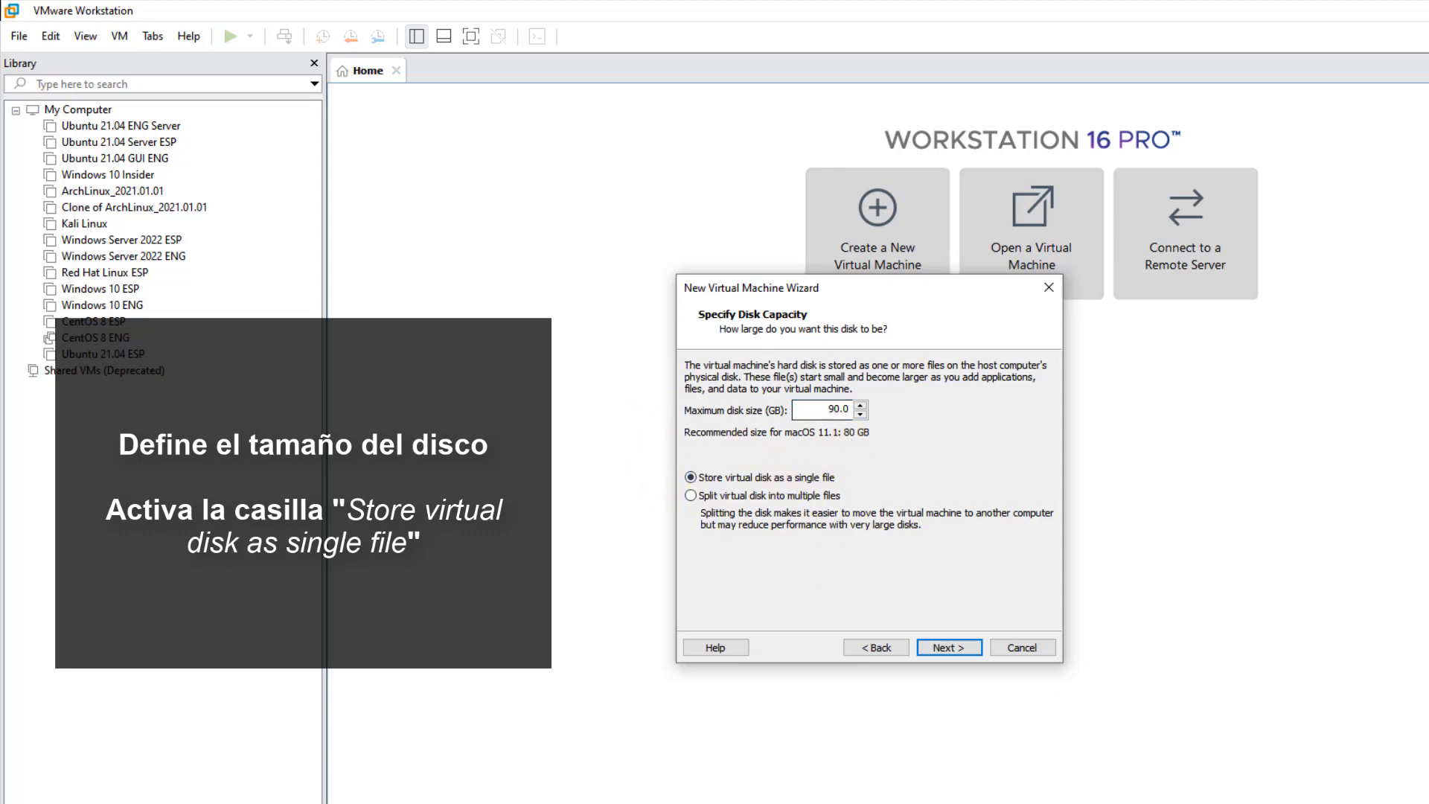
# - Open the new VM's hardware customization and set its memory to 5200 MB
pyautogui.click(957, 648)
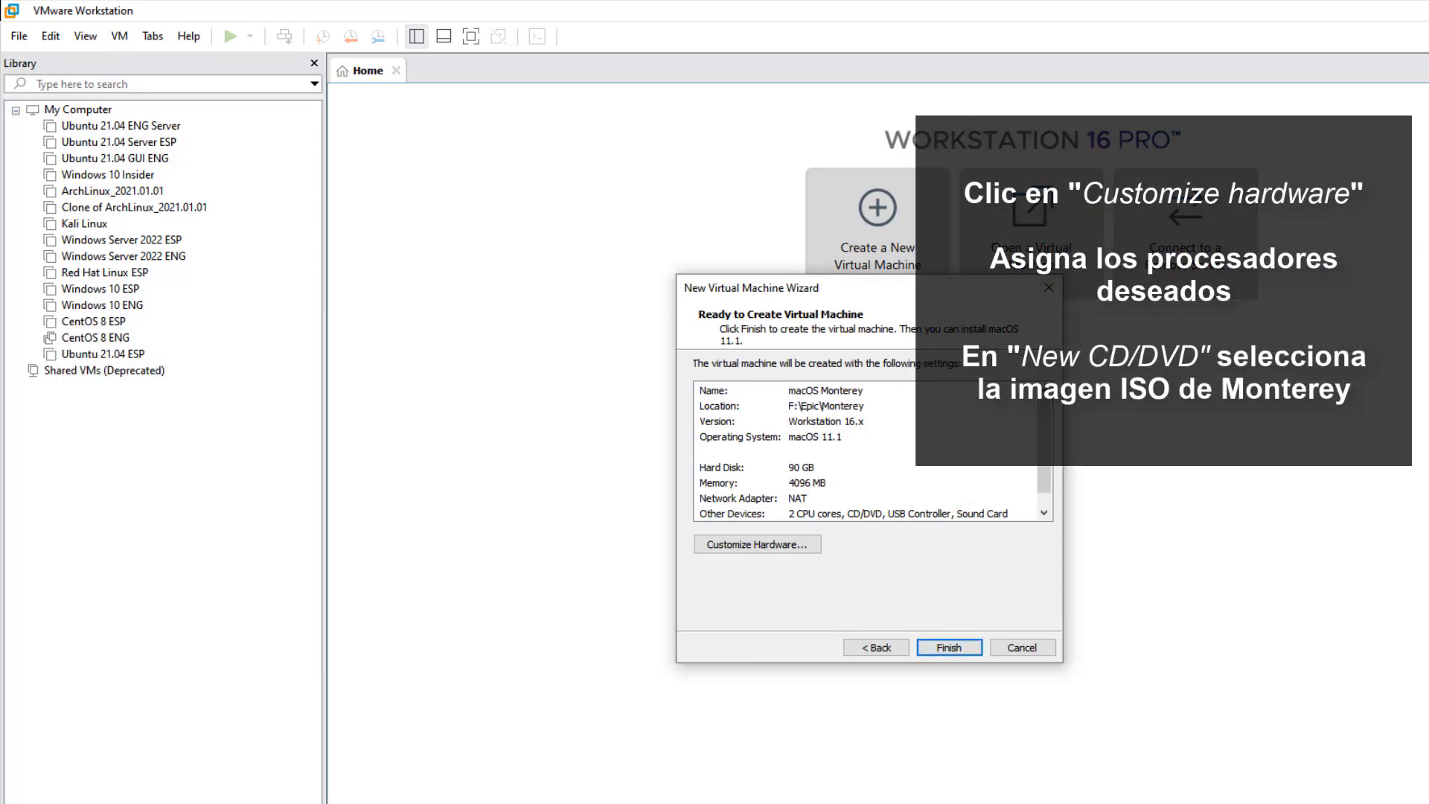
pyautogui.click(732, 540)
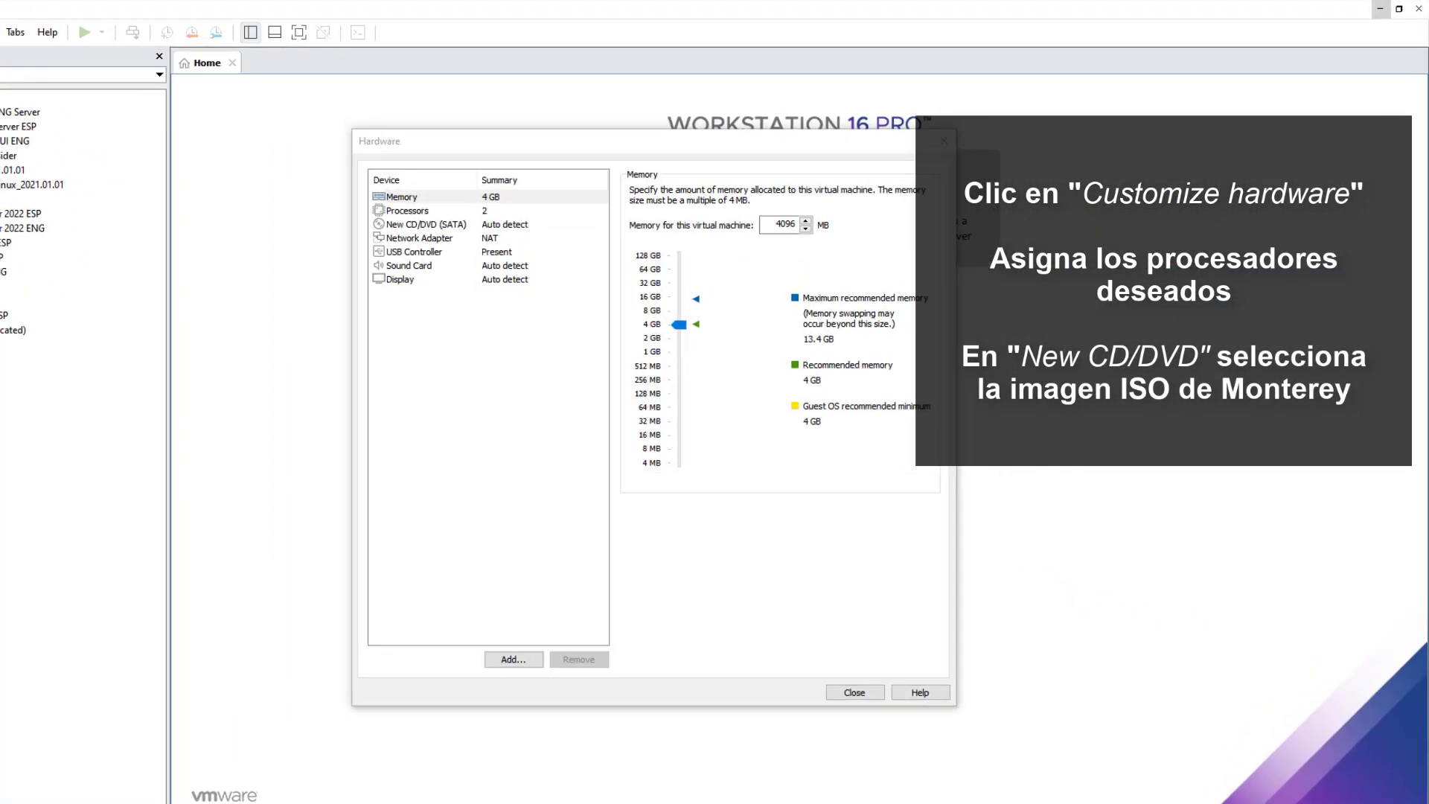
pyautogui.moveTo(700, 257); pyautogui.dragTo(719, 252)
pyautogui.write('8')
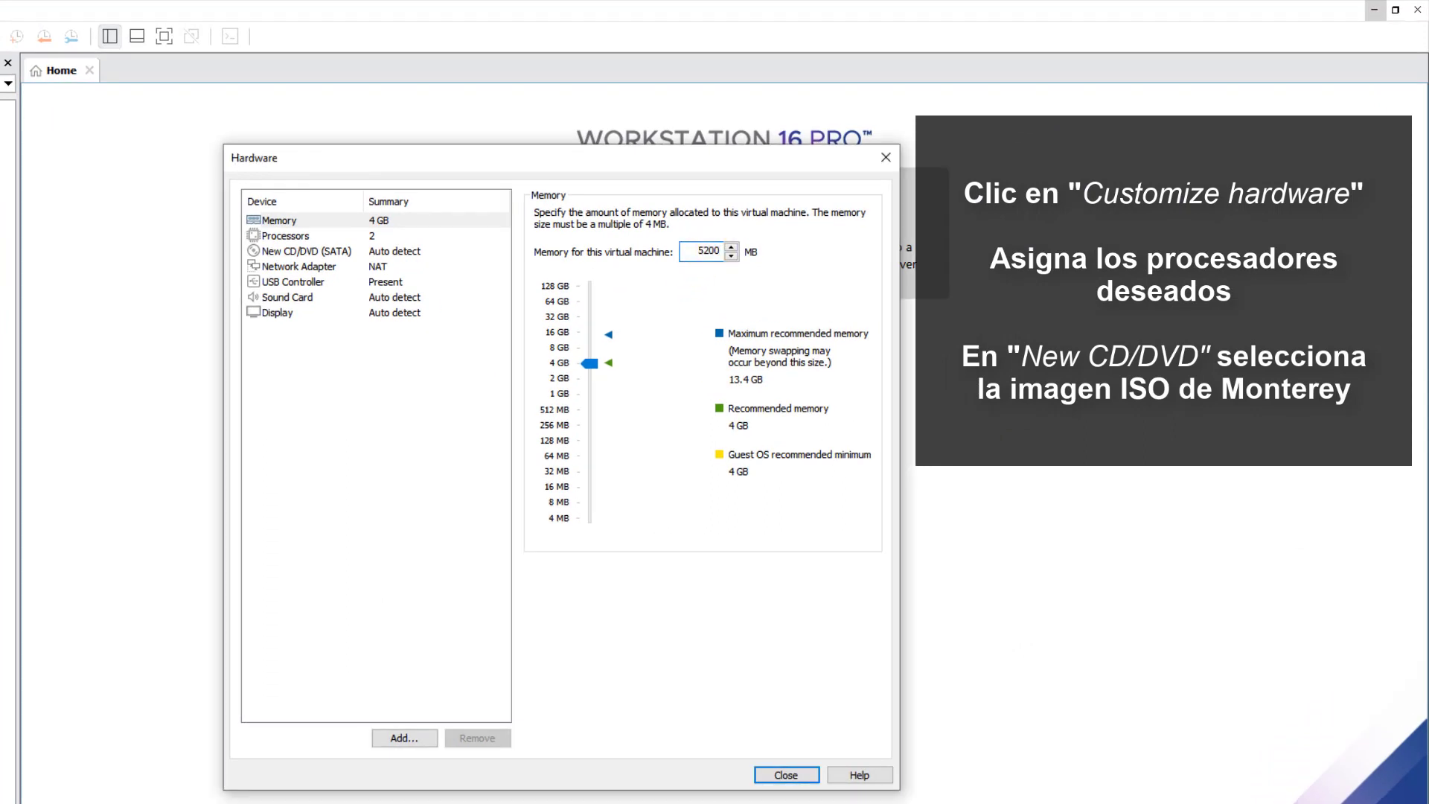
# - Set the VM to 2 processors with 2 cores each, 4 cores in total
pyautogui.click(313, 236)
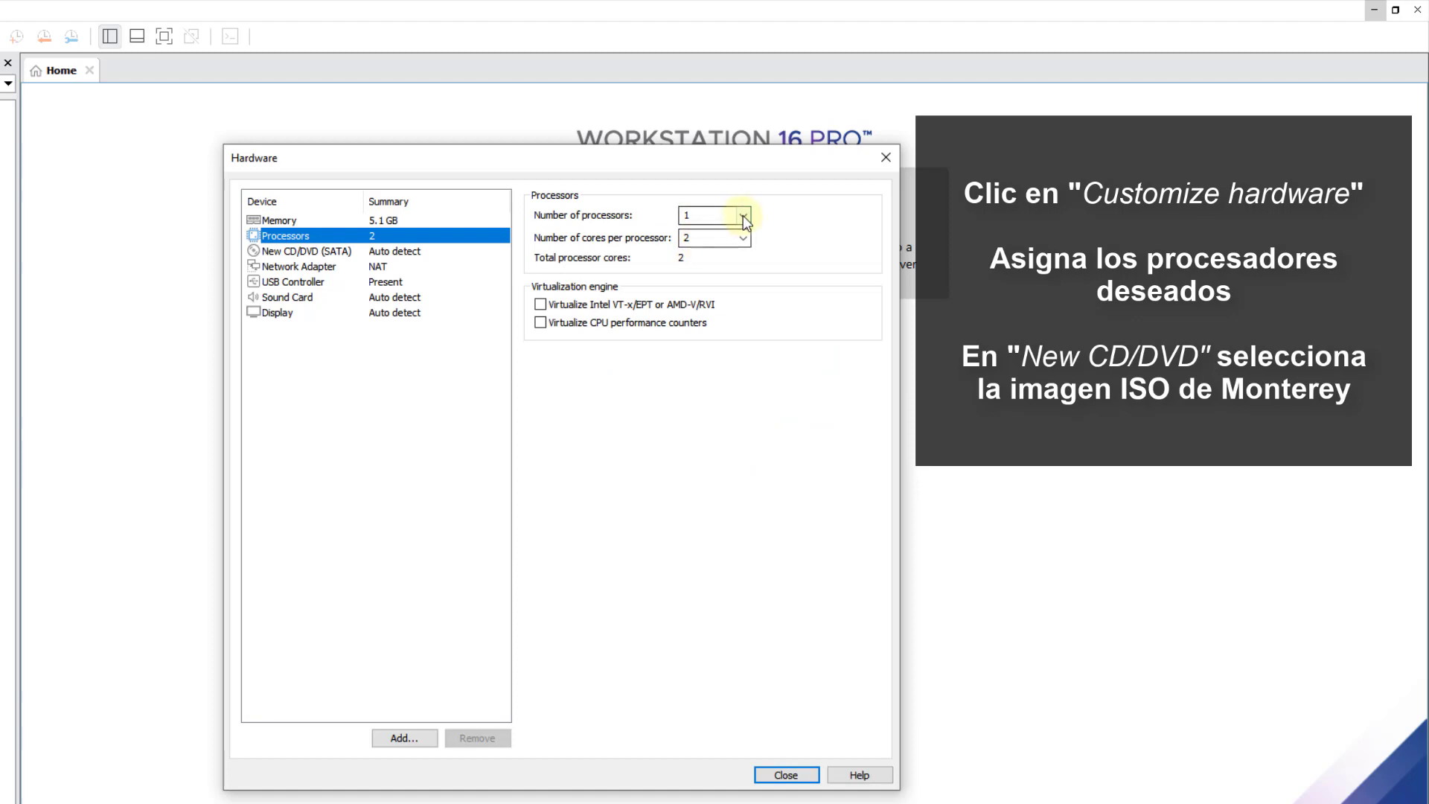
pyautogui.click(743, 215)
pyautogui.click(715, 244)
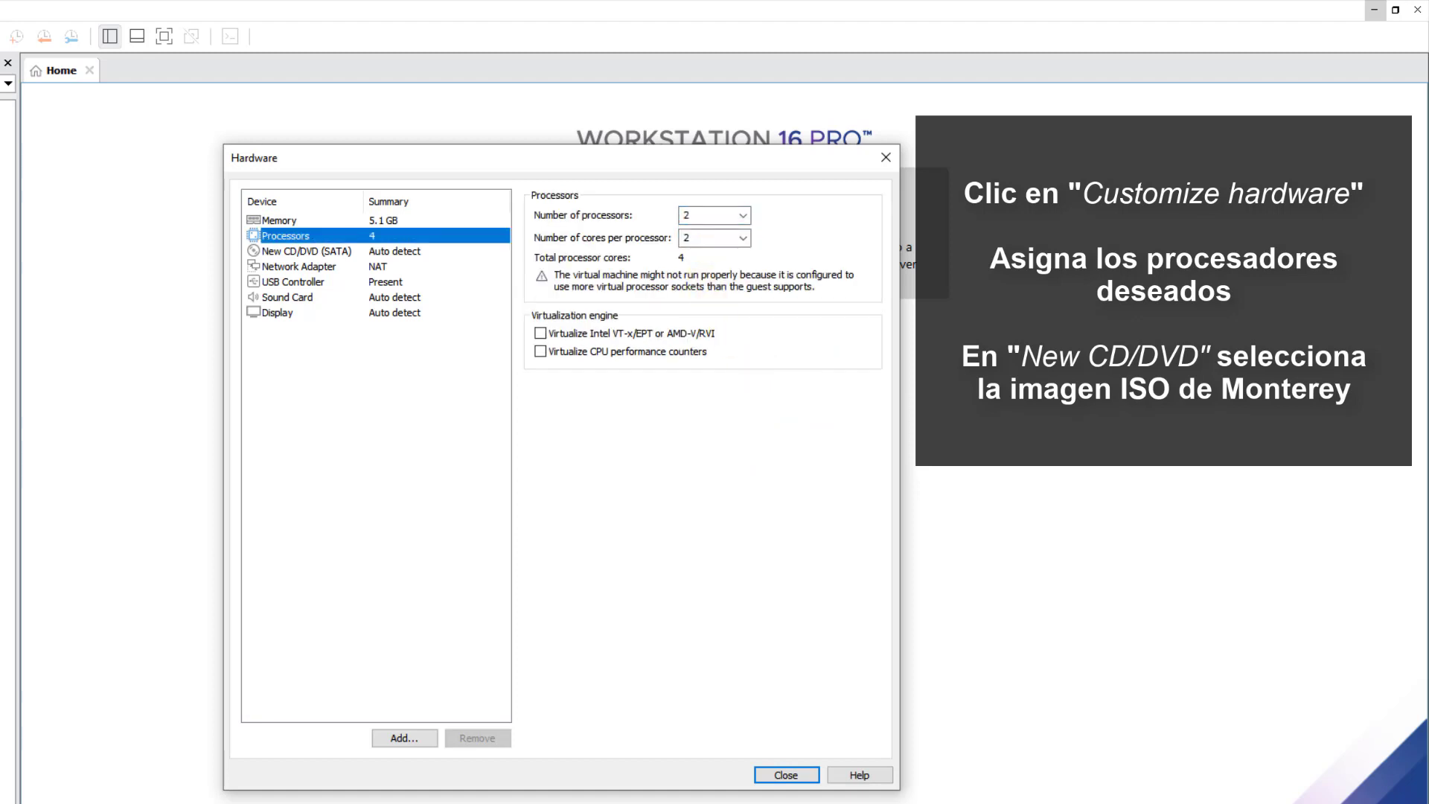
pyautogui.click(294, 252)
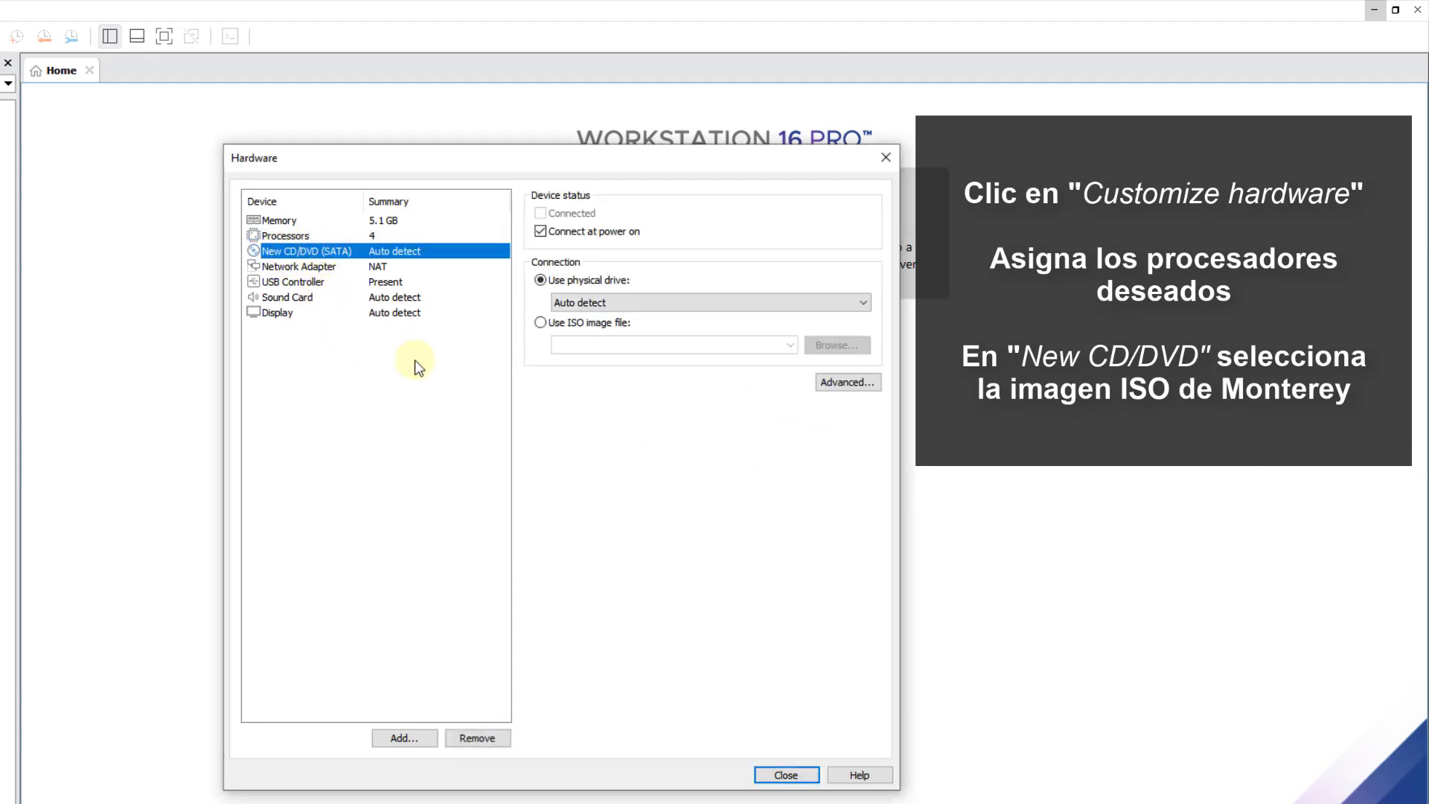
# - Point the CD/DVD drive at F:\Software\macOS Monterey\macOS Monterey.iso and close the hardware settings
pyautogui.click(565, 324)
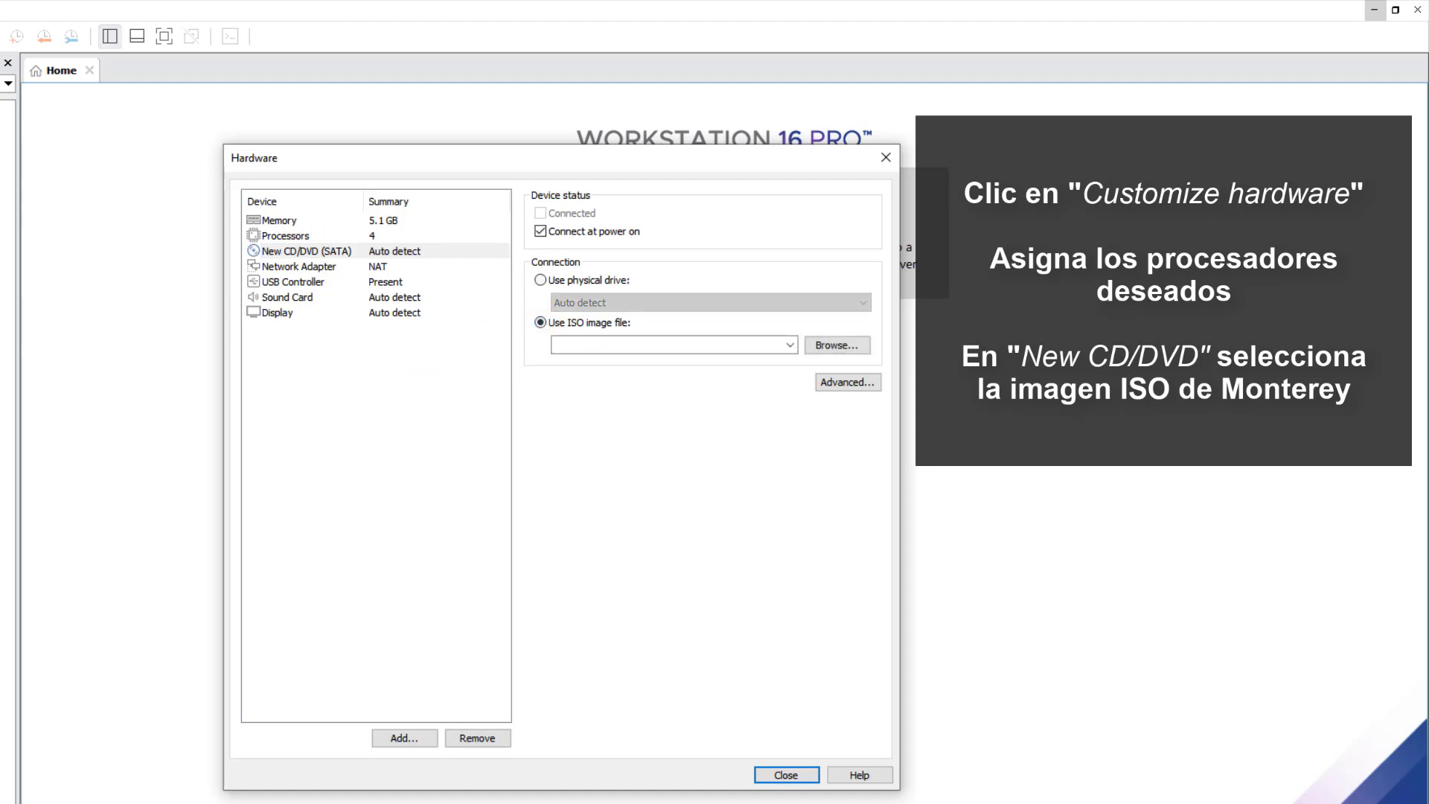
pyautogui.click(836, 346)
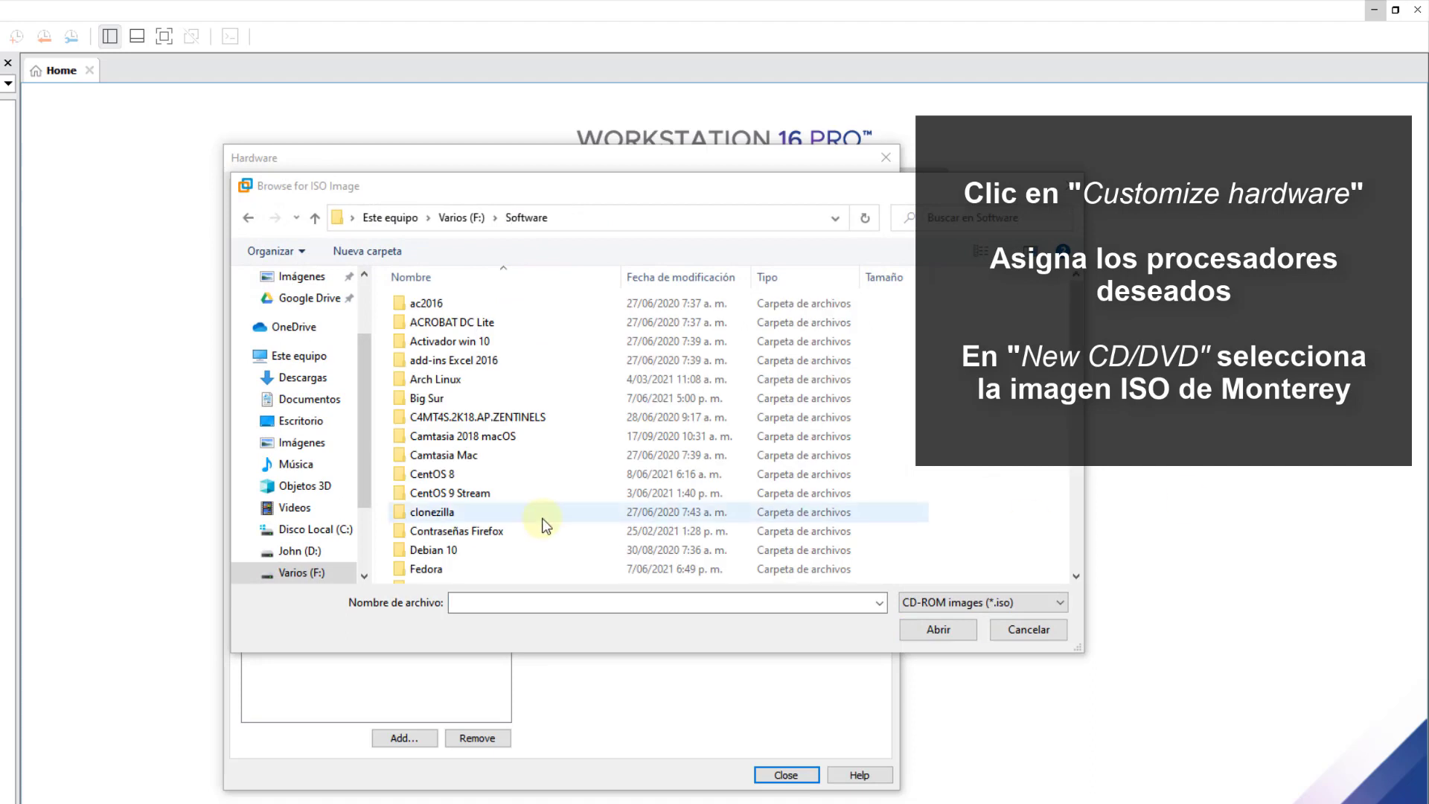
pyautogui.scroll(-5, 521, 506)
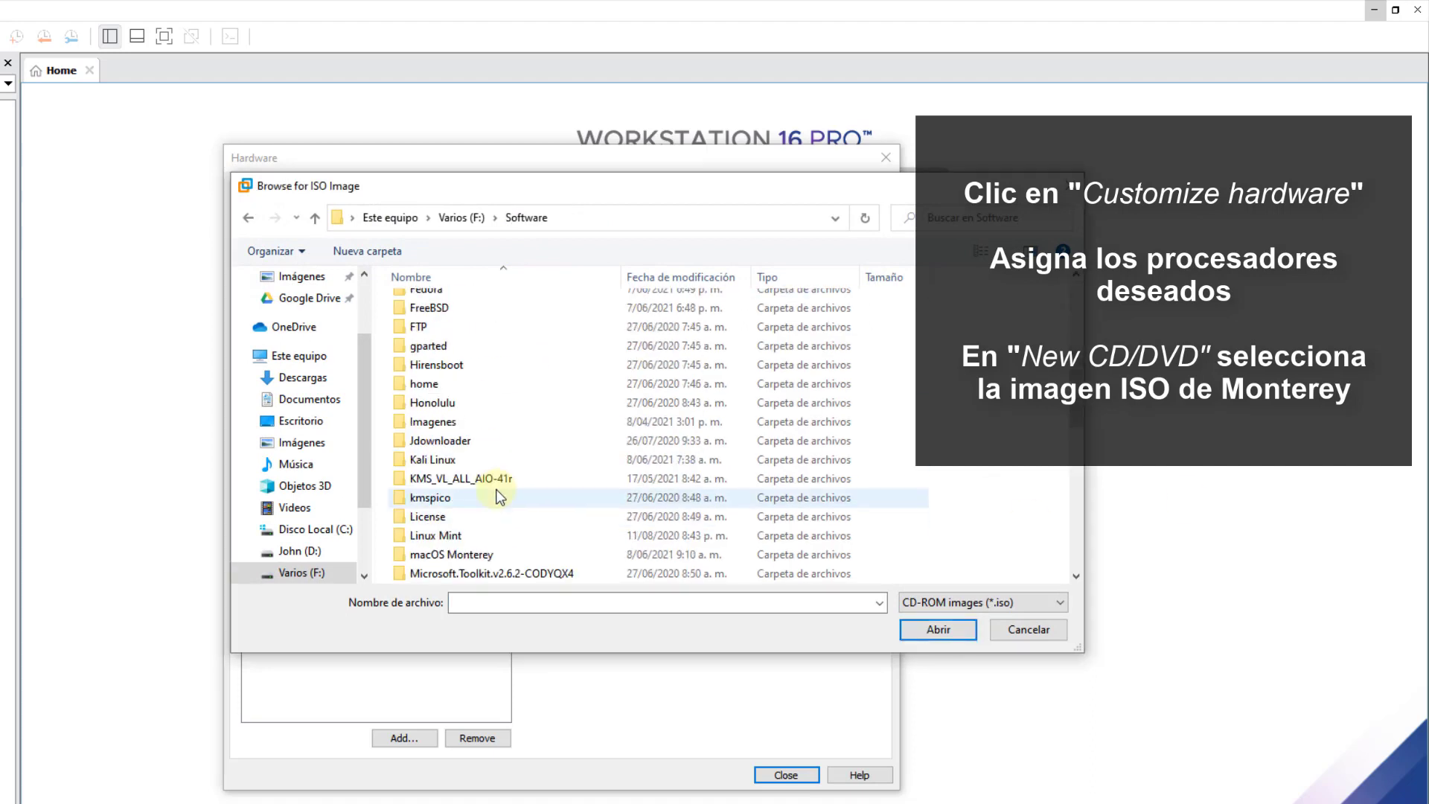
pyautogui.scroll(-2, 495, 450)
pyautogui.doubleClick(494, 444)
pyautogui.click(494, 329)
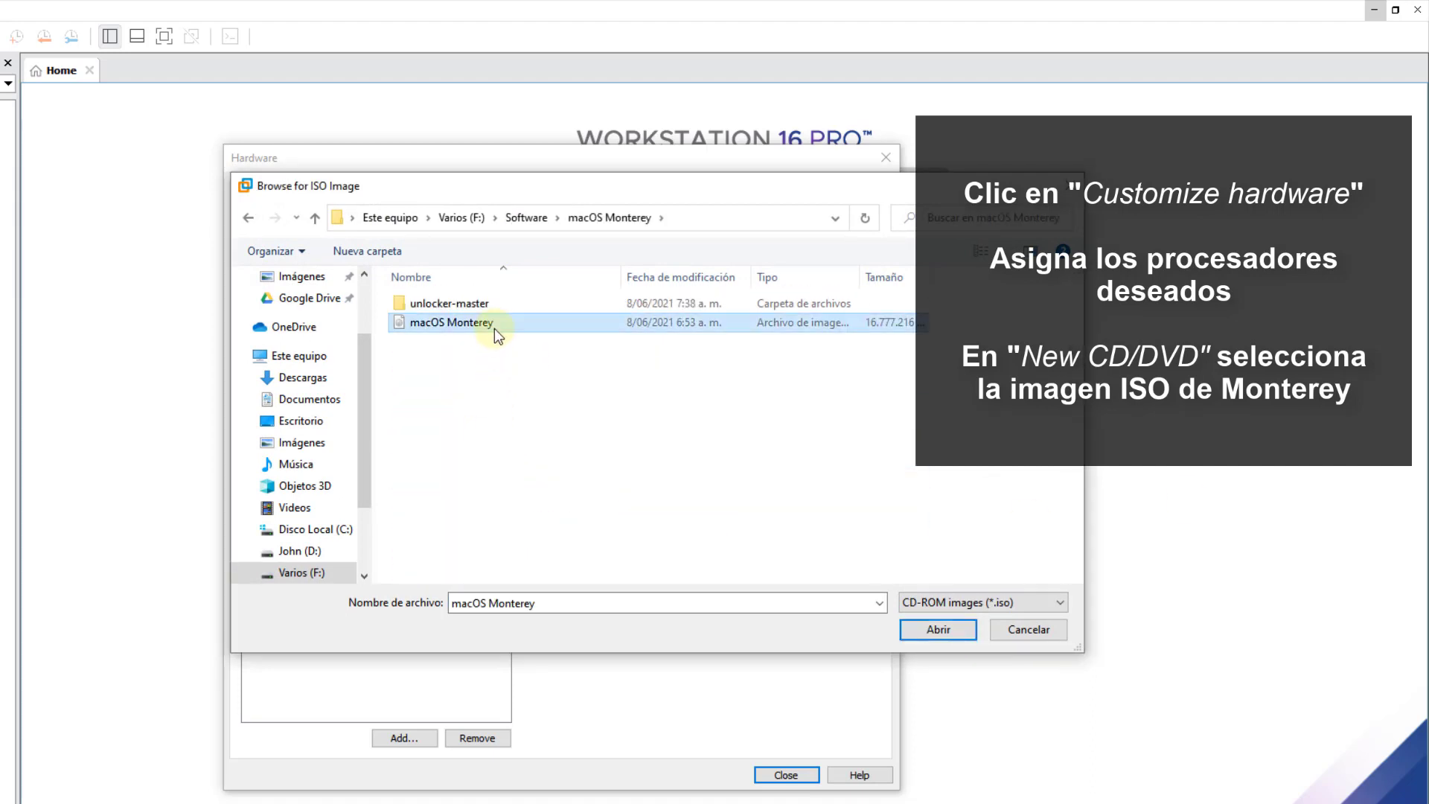
pyautogui.click(940, 629)
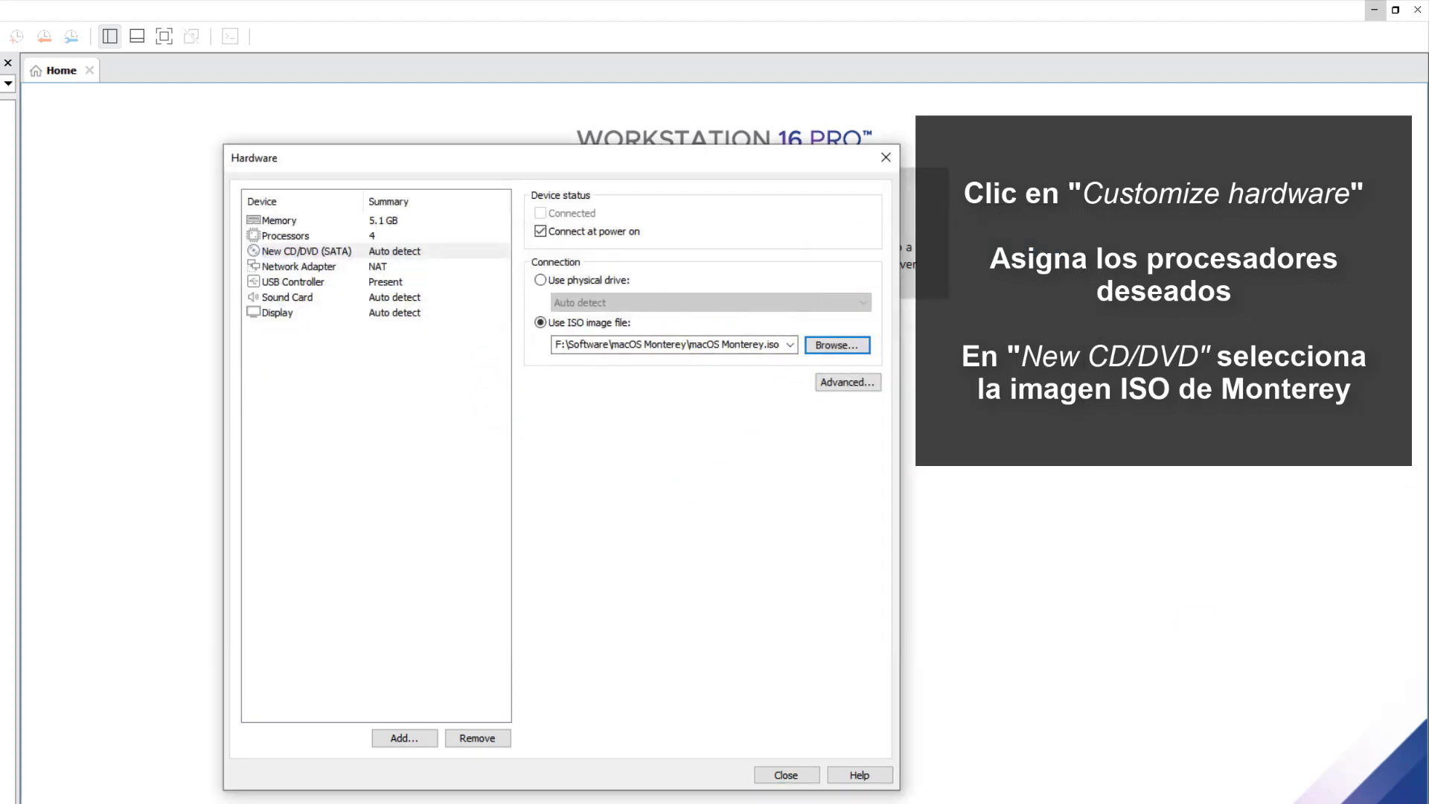
pyautogui.click(778, 776)
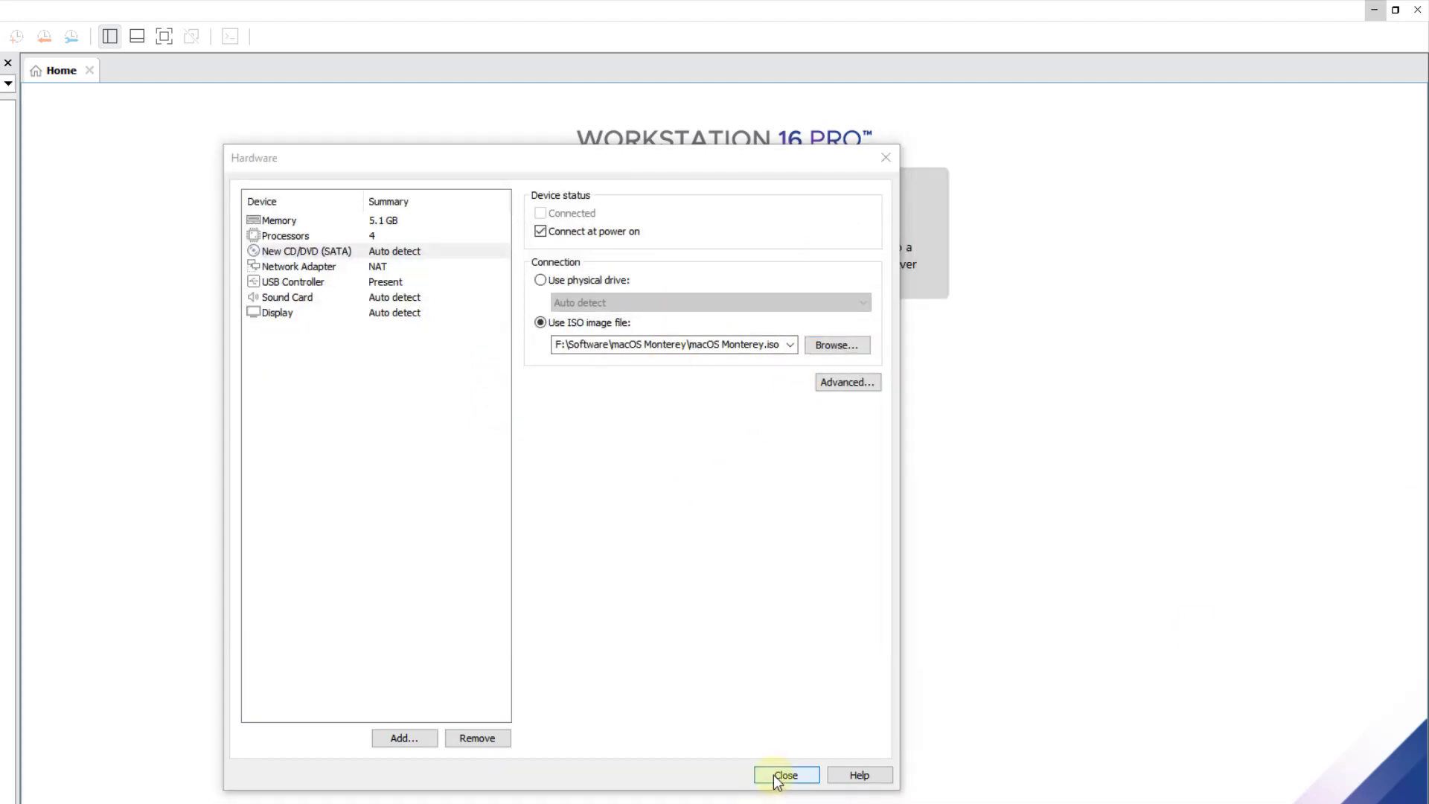
# - Finish creating the macOS Monterey VM and open its folder on disk
pyautogui.click(642, 644)
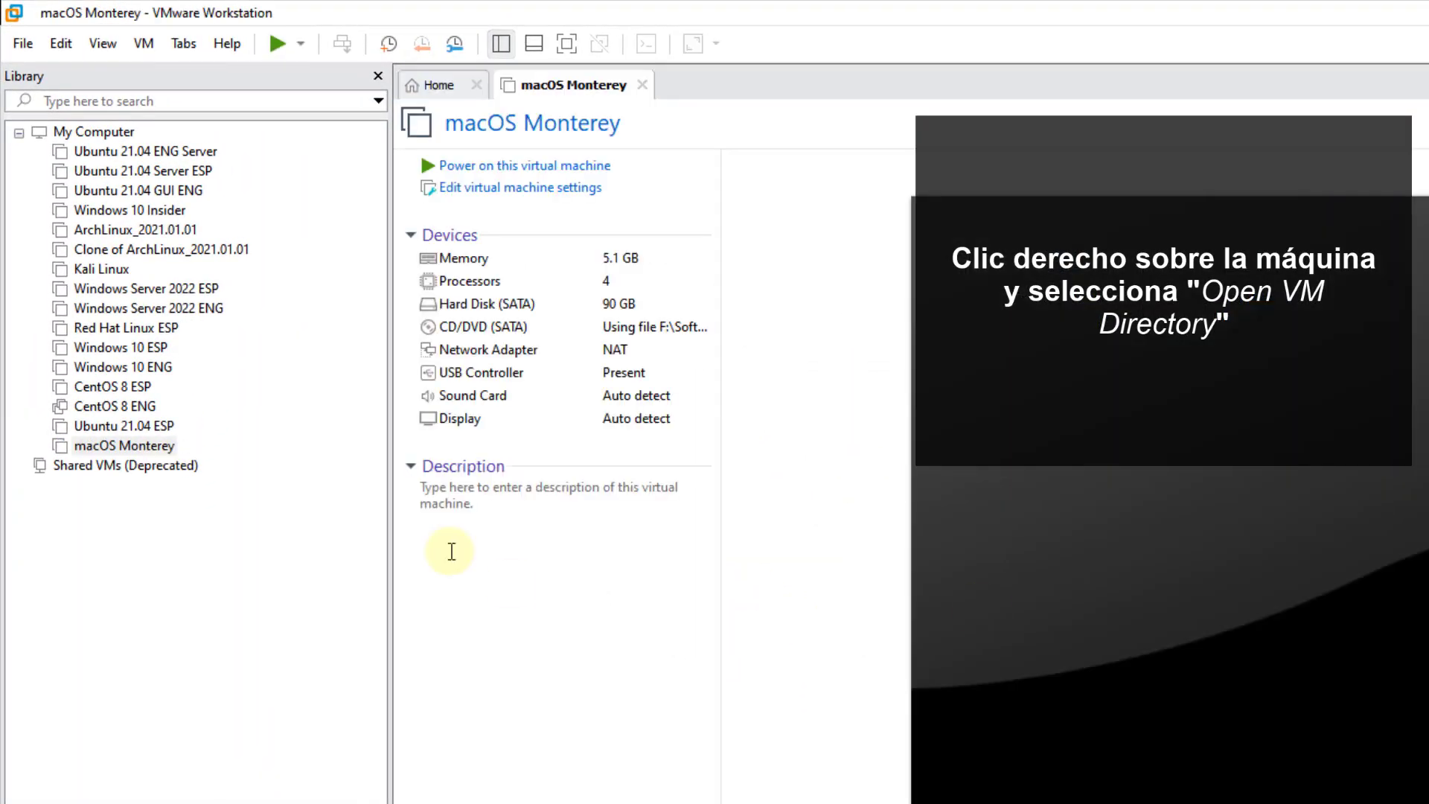
pyautogui.rightClick(155, 445)
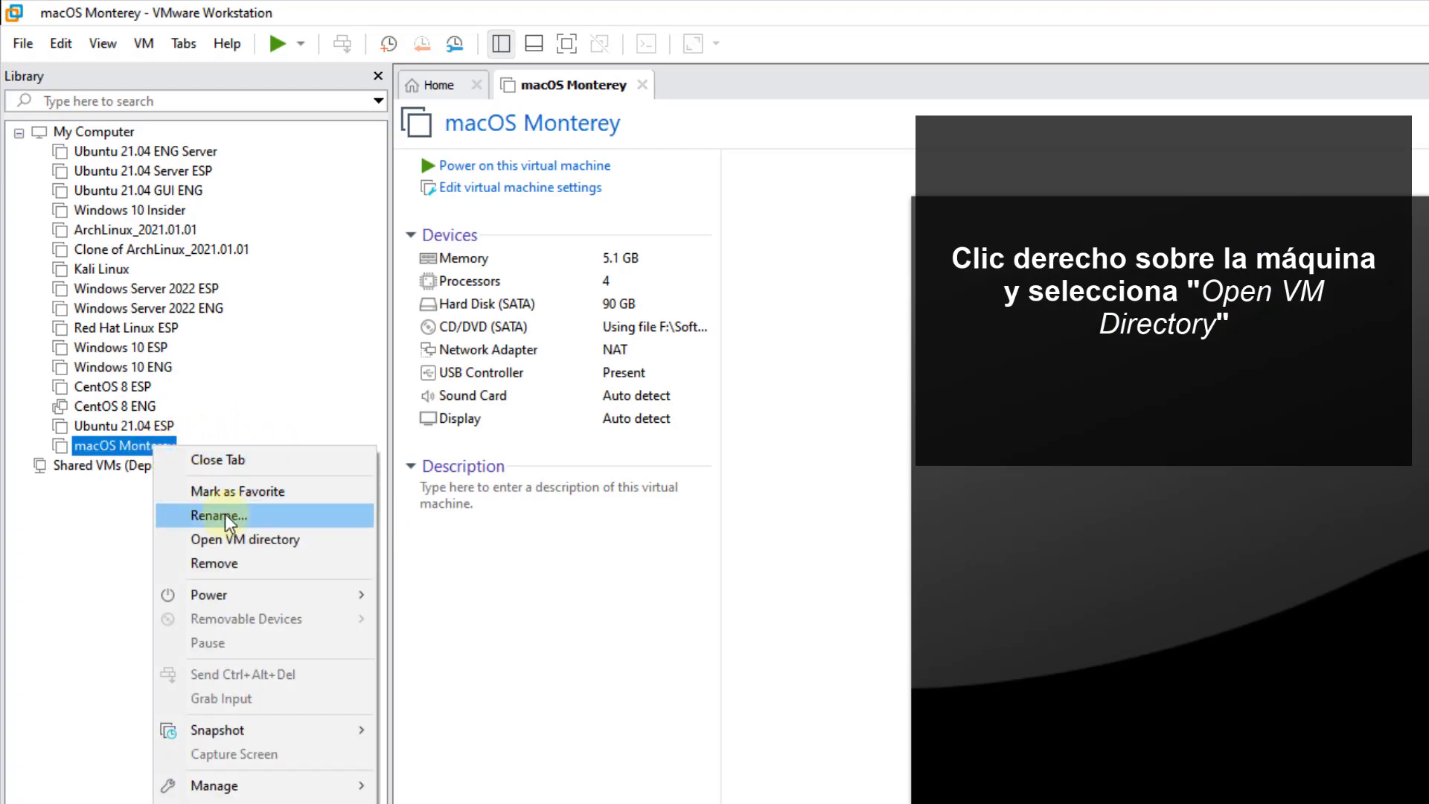
pyautogui.click(237, 538)
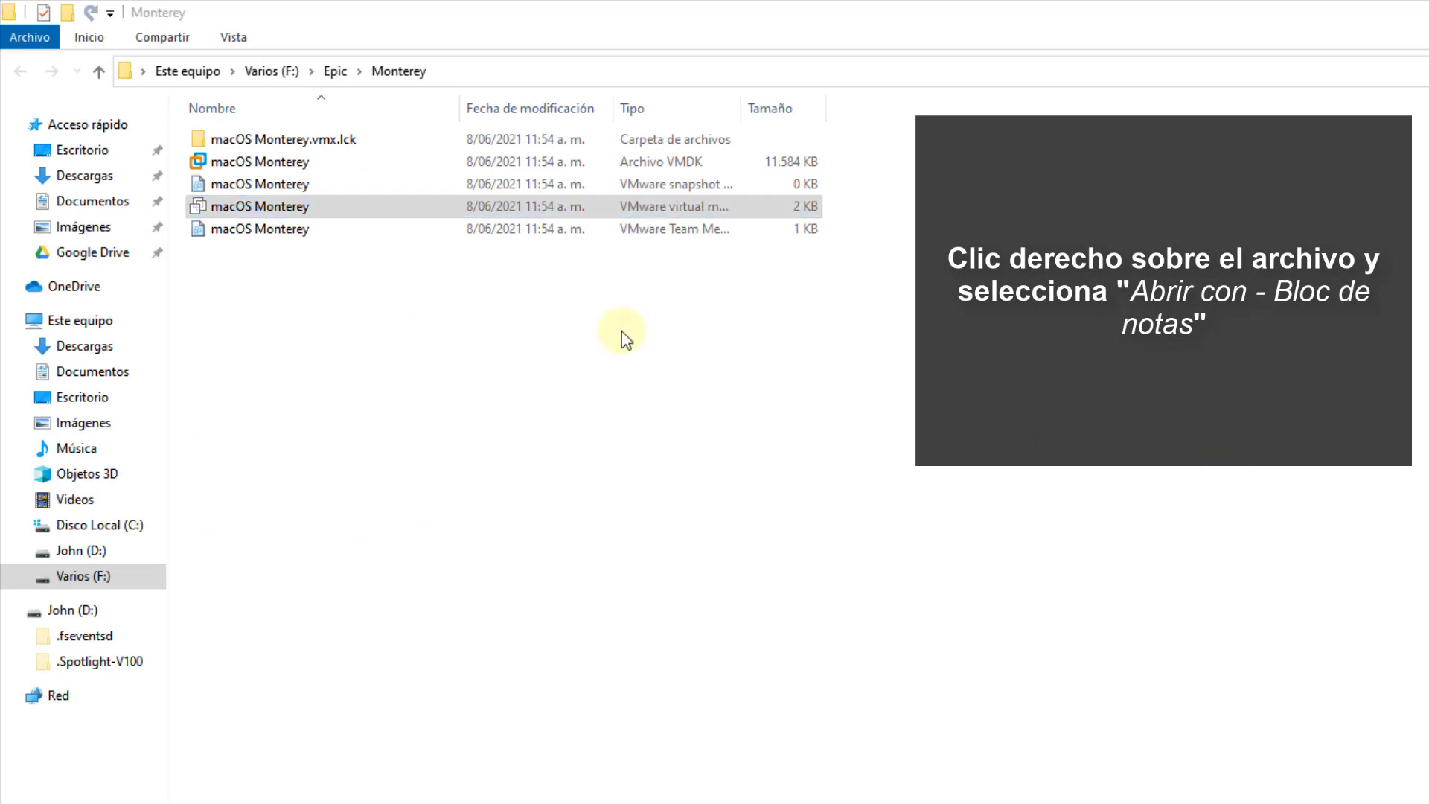
# - Open the VM's .vmx configuration file in Notepad (Bloc de notas)
pyautogui.click(285, 212)
pyautogui.rightClick(285, 212)
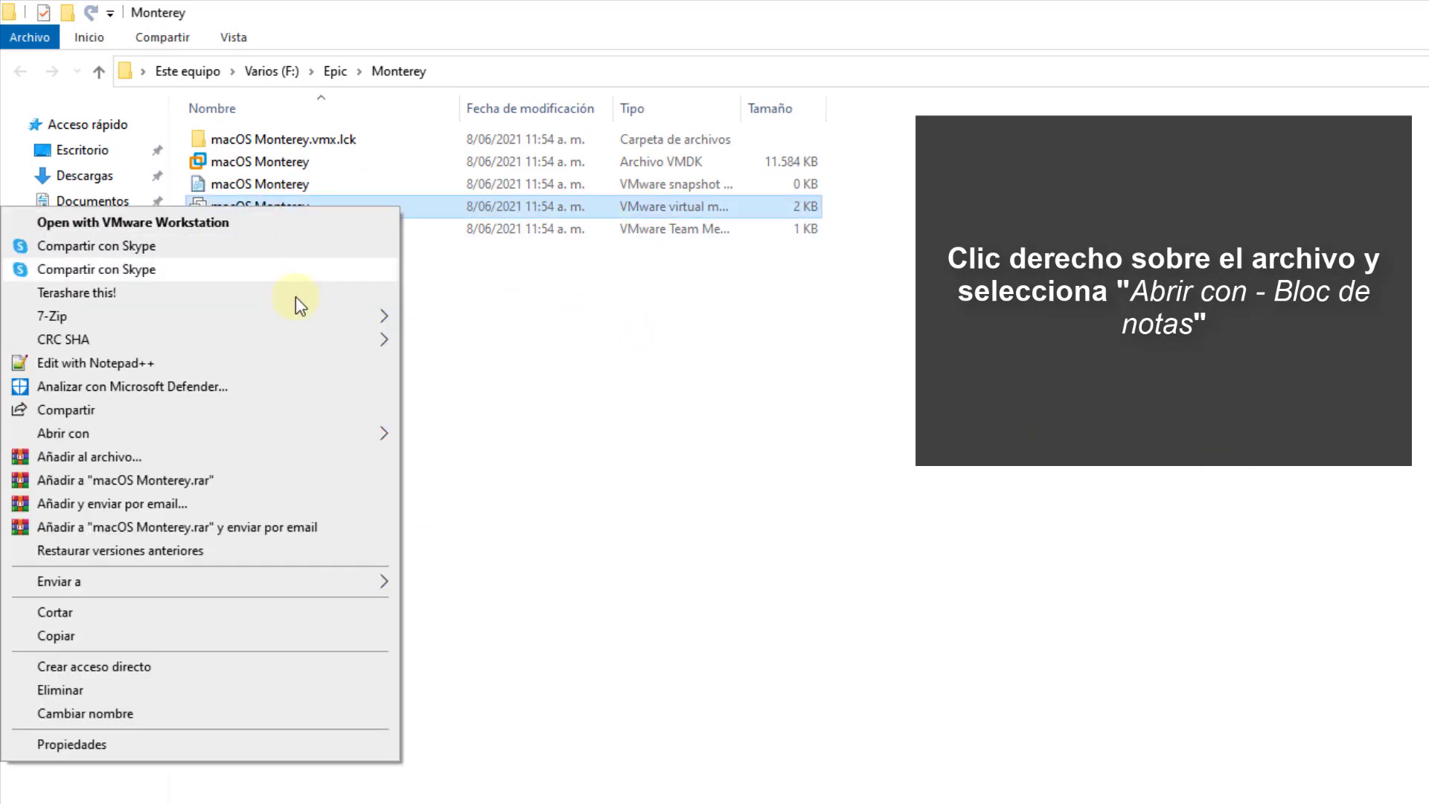
pyautogui.moveTo(320, 435)
pyautogui.click(461, 436)
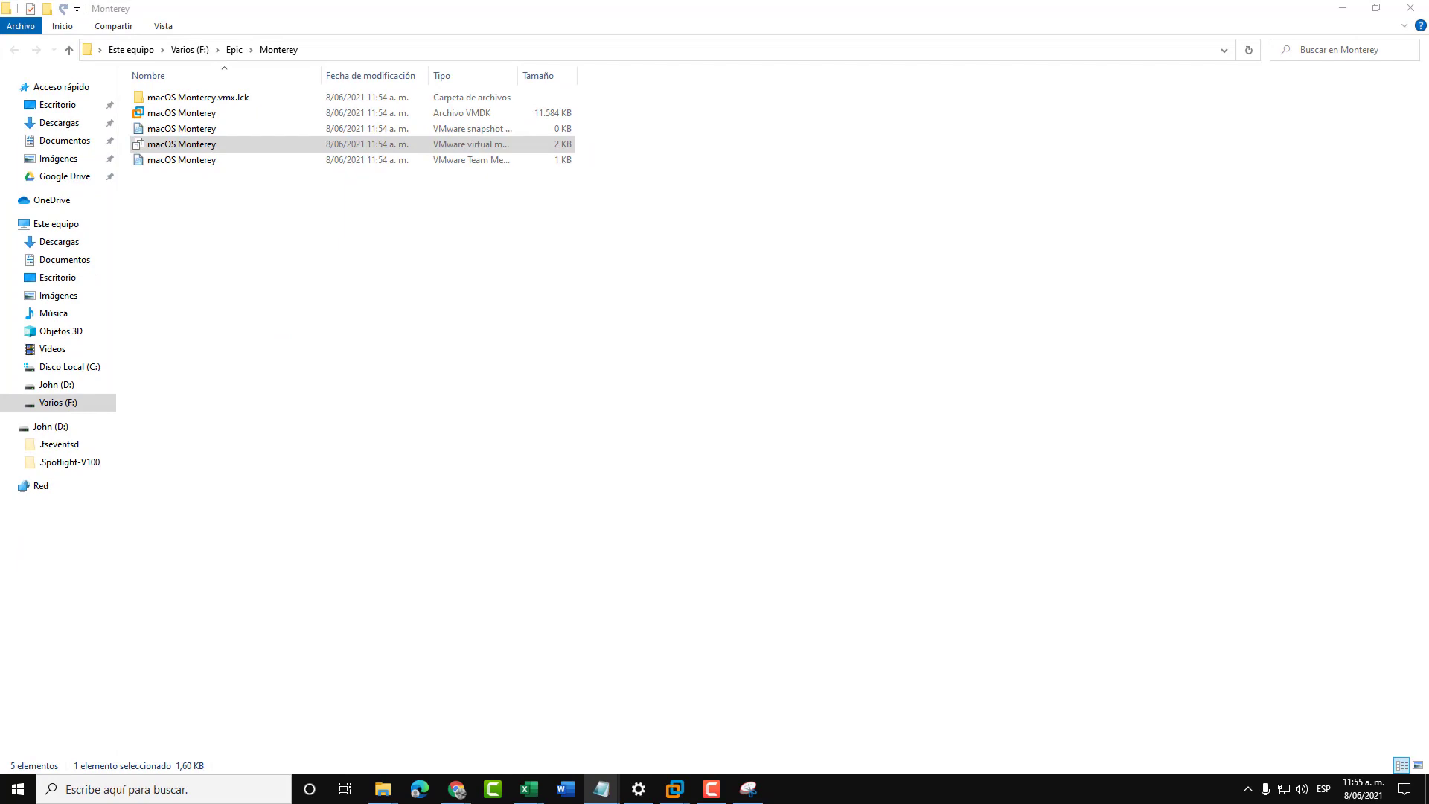
pyautogui.moveTo(1172, 316); pyautogui.dragTo(493, 49)
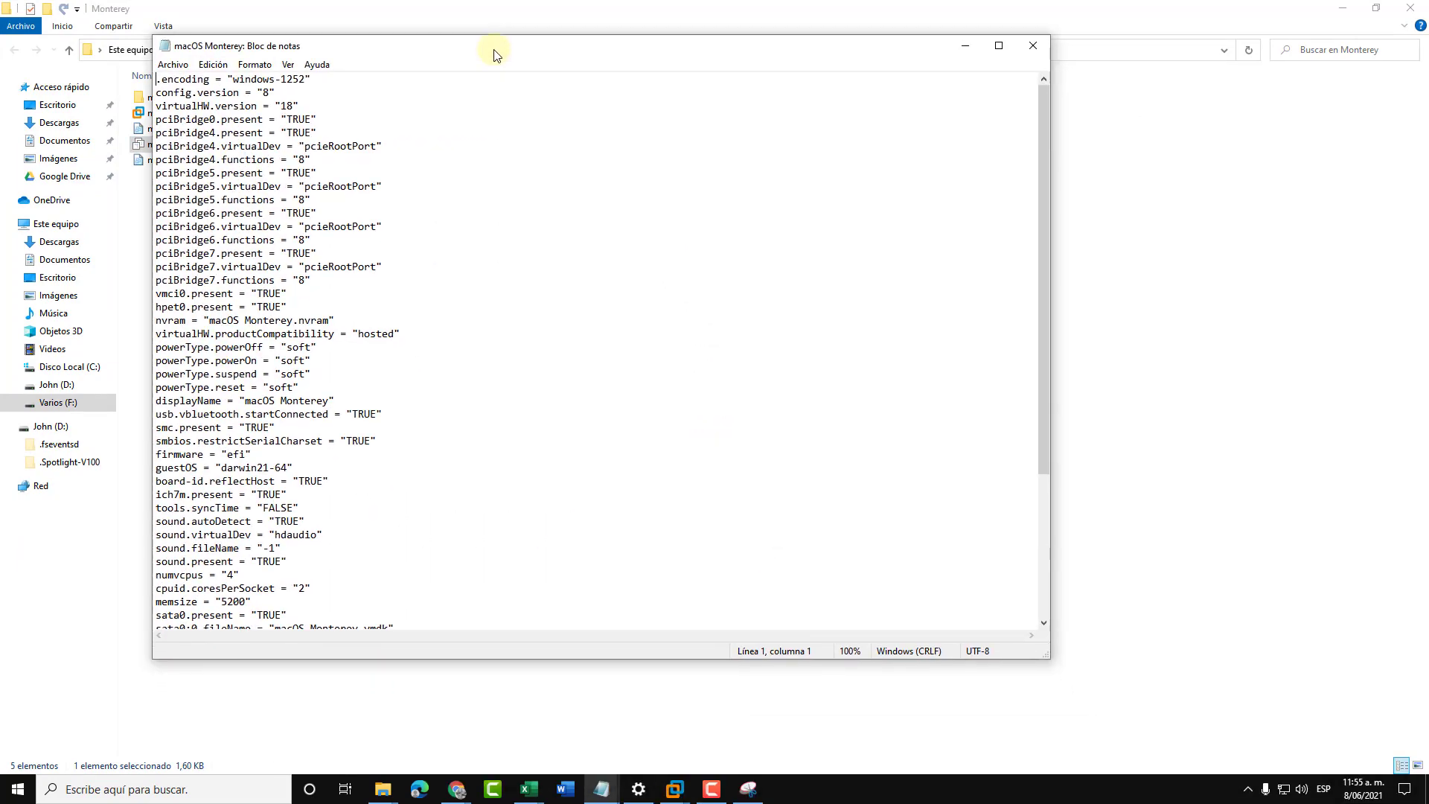
# - Paste the smc.version, cpuid, hw.model MacBookPro14,3 and board-id lines at the end of the .vmx file
pyautogui.click(999, 47)
pyautogui.scroll(-1, 469, 444)
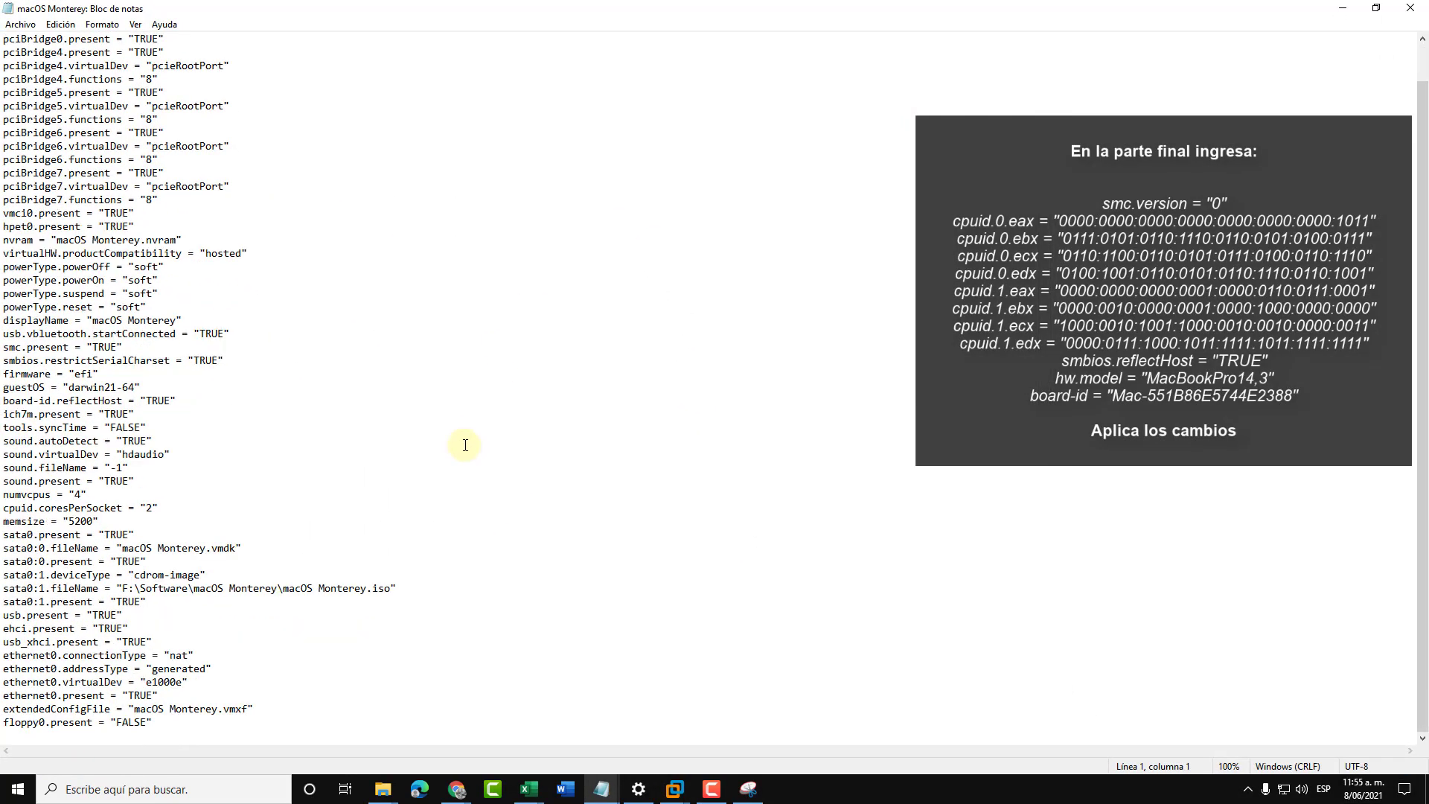
pyautogui.click(316, 717)
pyautogui.press('Return')
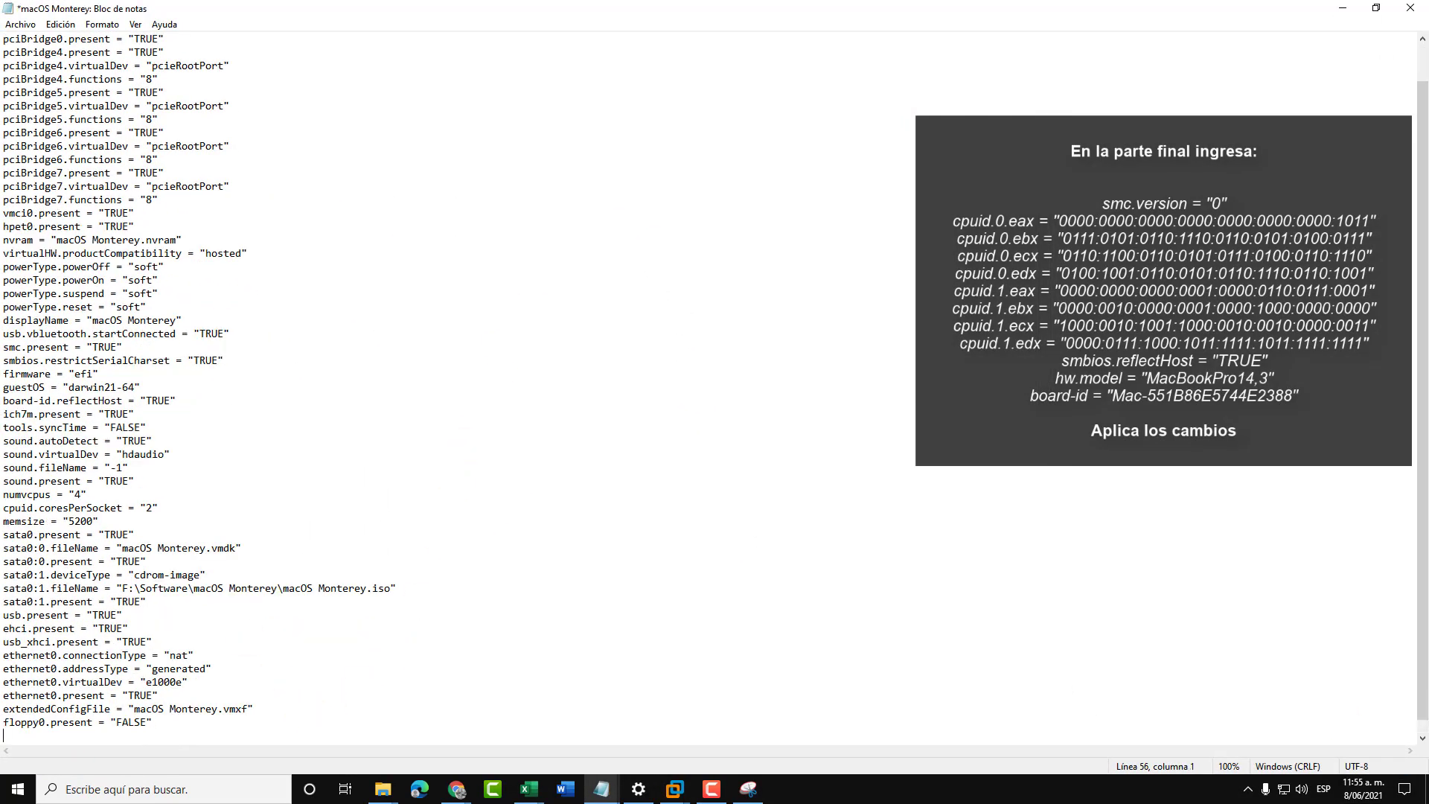
pyautogui.click(449, 685)
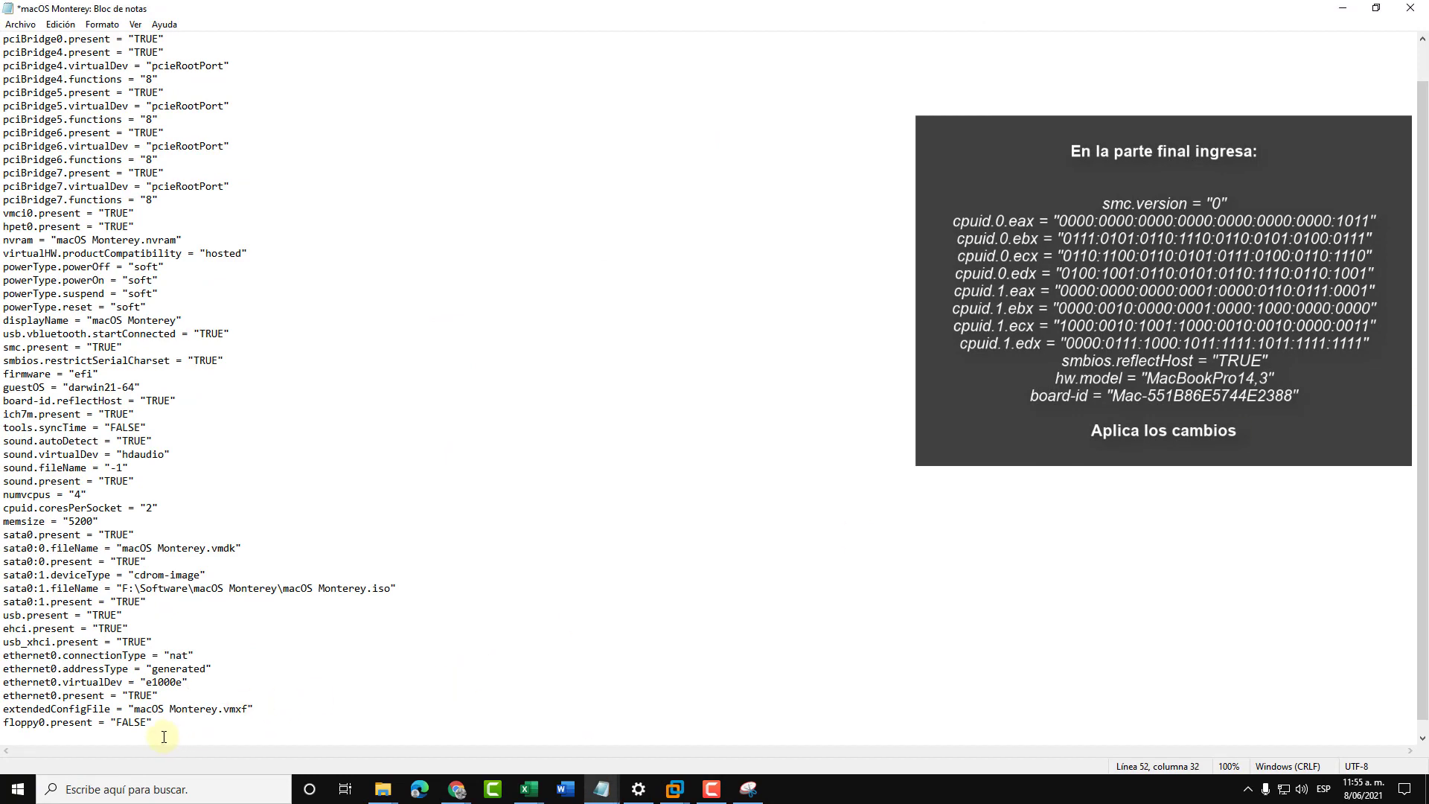
pyautogui.write('smc.version = "0" cpuid.0.eax = "0000:0000:0000:0000:0000:0000:0000:1011" cpuid.0.ebx = "0111:0101:0110:1110:0110:0101:0100:0111" cpuid.0.ecx = "0110:1100:0110:0101:0111:0100:0110:1110" cpuid.0.edx = "0100:1001:0110:0101:0110:1110:0110:1001" cpuid.1.eax = "0000:0000:0000:0001:0000:0110:0111:0001" cpuid.1.ebx = "0000:0010:0000:0001:0000:1000:0000:0000" cpuid.1.ecx = "1000:0010:1001:1000:0010:0010:0000:0011" cpuid.1.edx = "0000:0111:1000:1011:1111:1011:1111:1111" smbios.reflectHost = "TRUE" hw.model = "MacBookPro14,3" board-id = "Mac-551B86E5744E2388"')
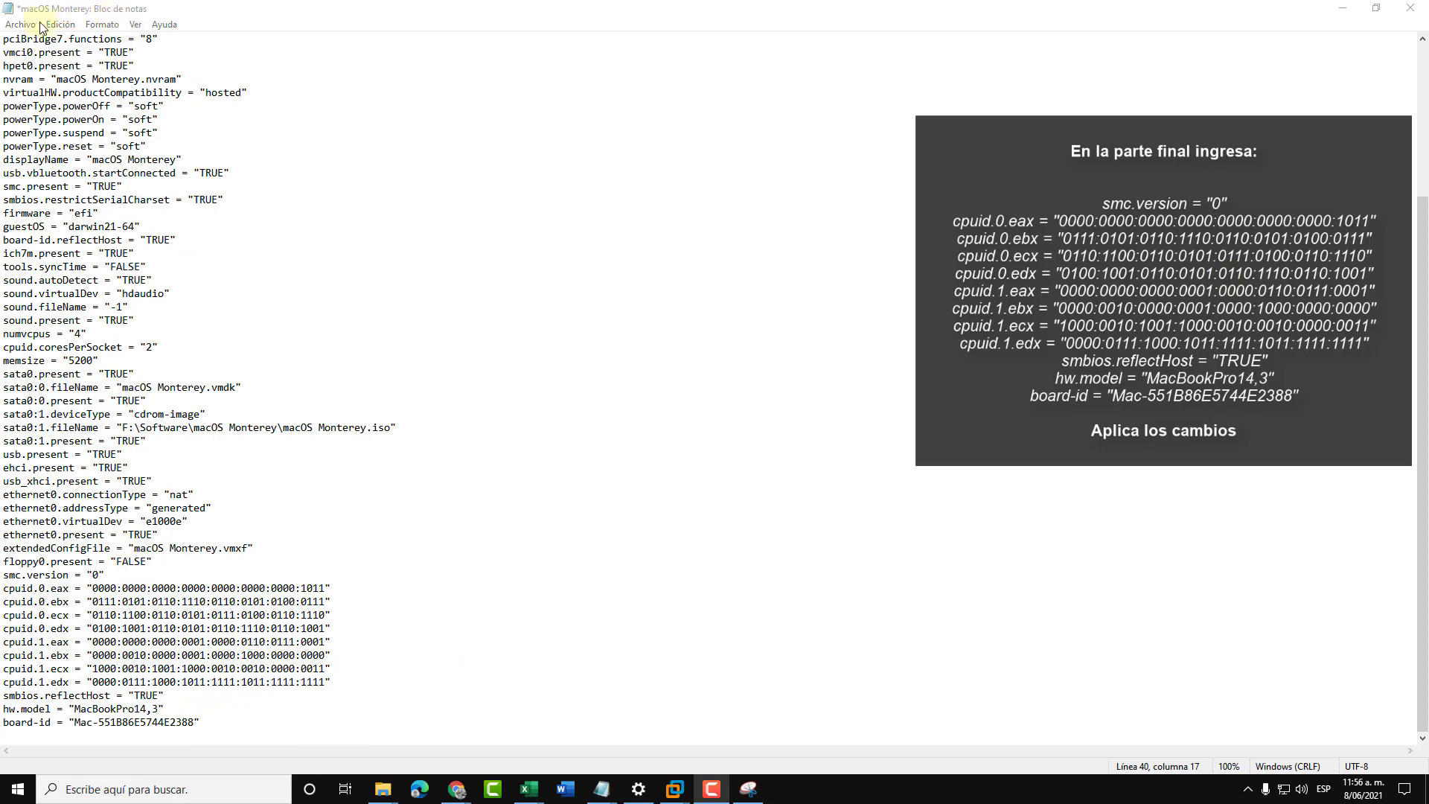
# - Save the edited .vmx file, then close Notepad and the VM folder window
pyautogui.click(27, 25)
pyautogui.click(41, 90)
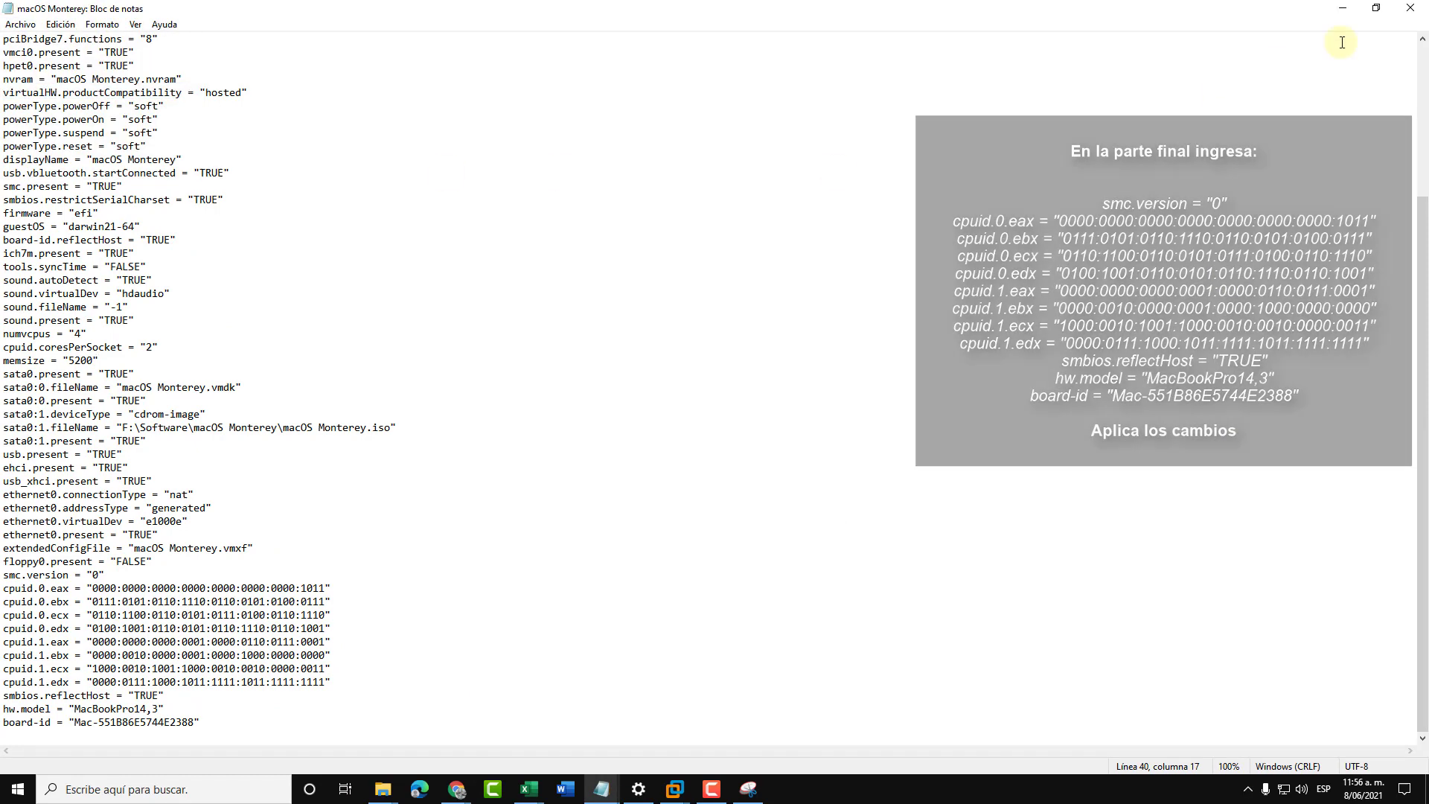
pyautogui.click(1410, 9)
pyautogui.click(1411, 8)
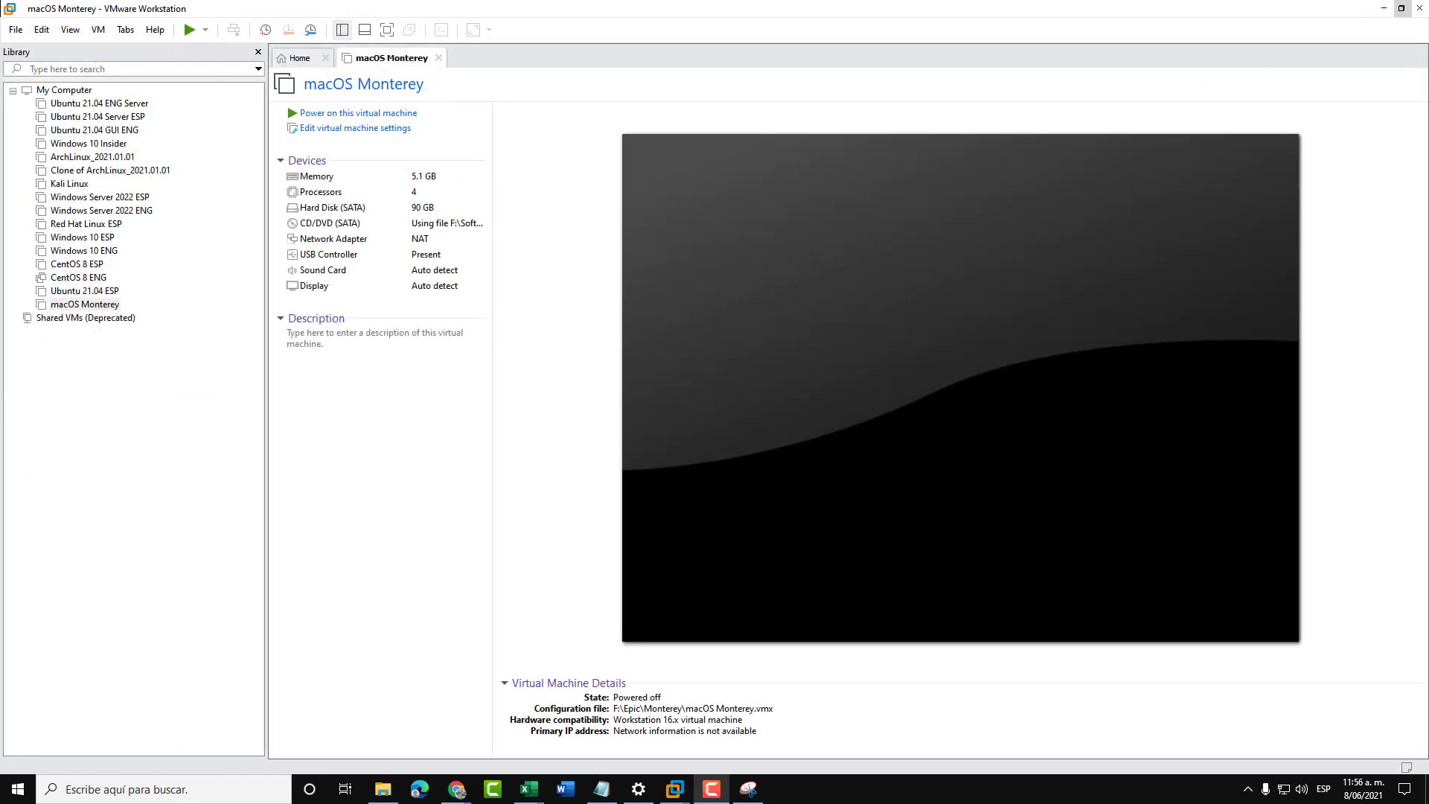
# - Power on the macOS Monterey virtual machine so it boots to the installer's Language screen
pyautogui.click(373, 114)
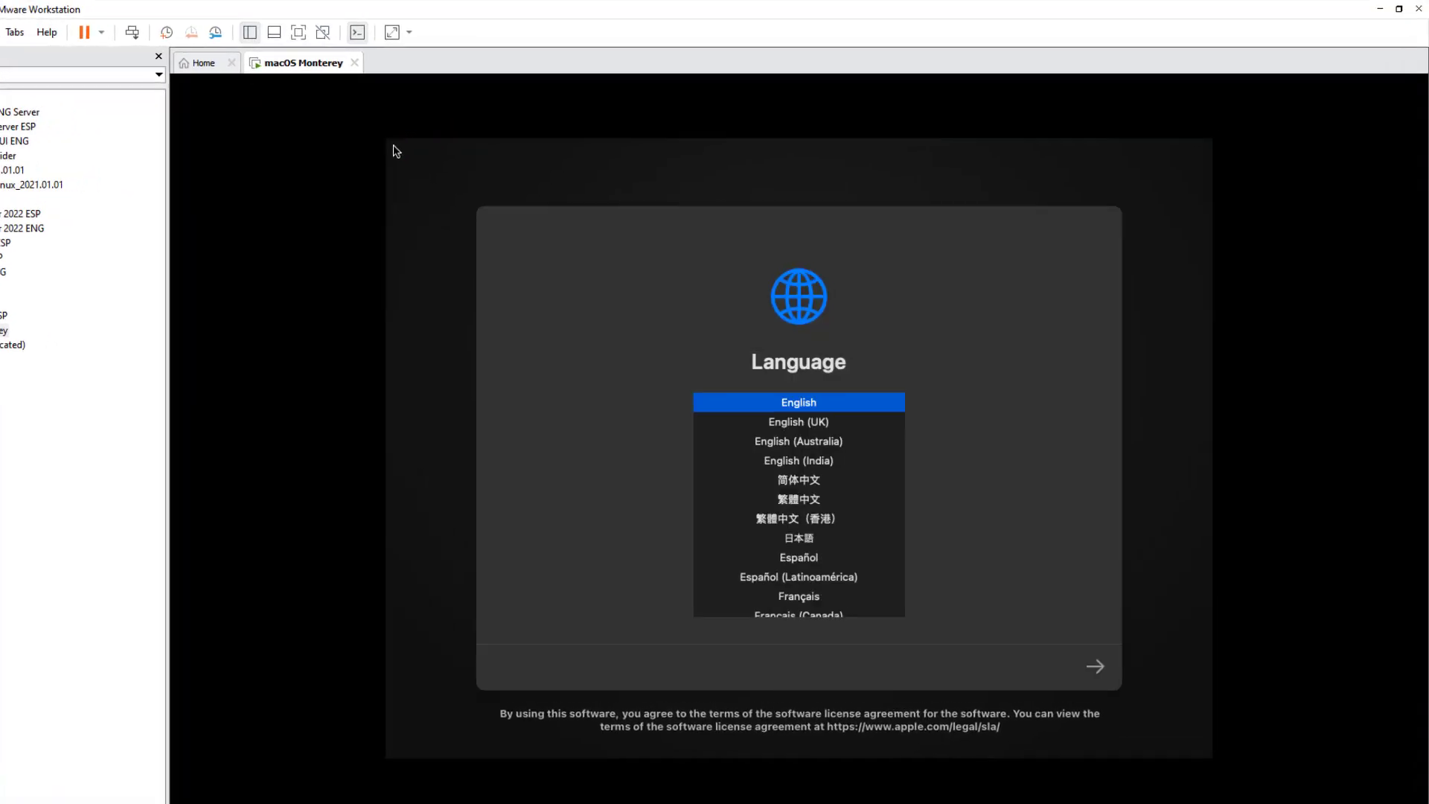
# - Set the recovery language to Español and select Utilidad de Discos
pyautogui.click(813, 564)
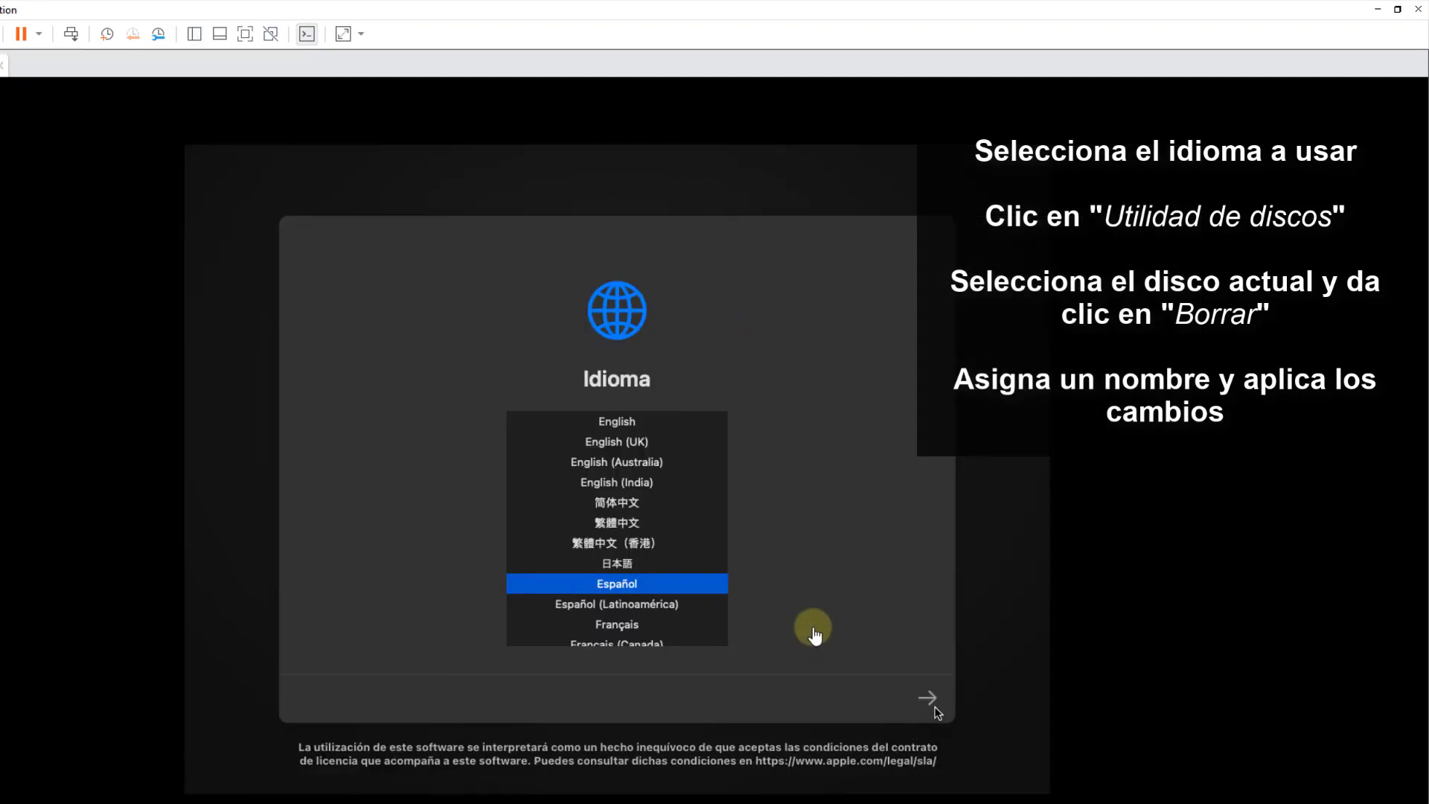
pyautogui.click(933, 703)
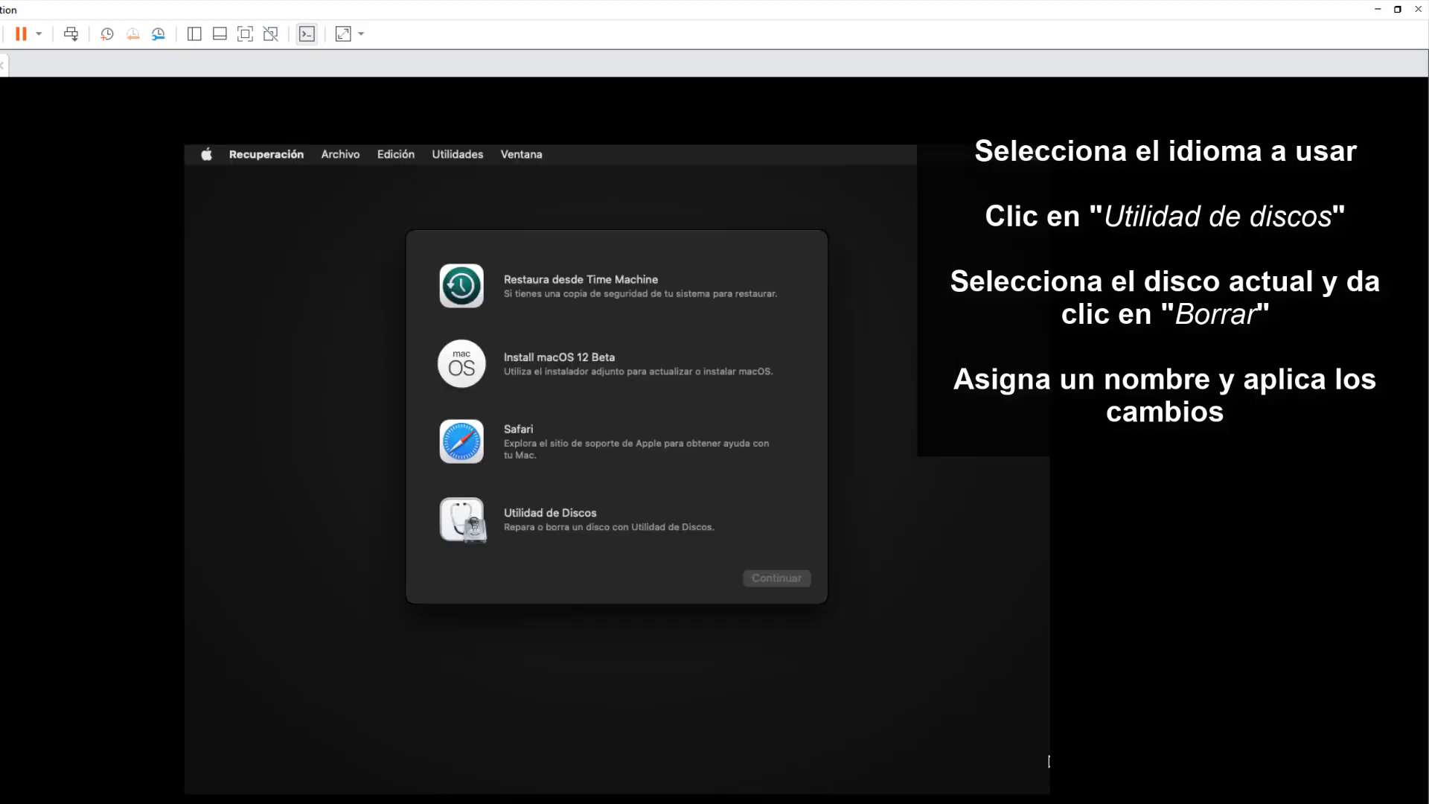
pyautogui.click(666, 495)
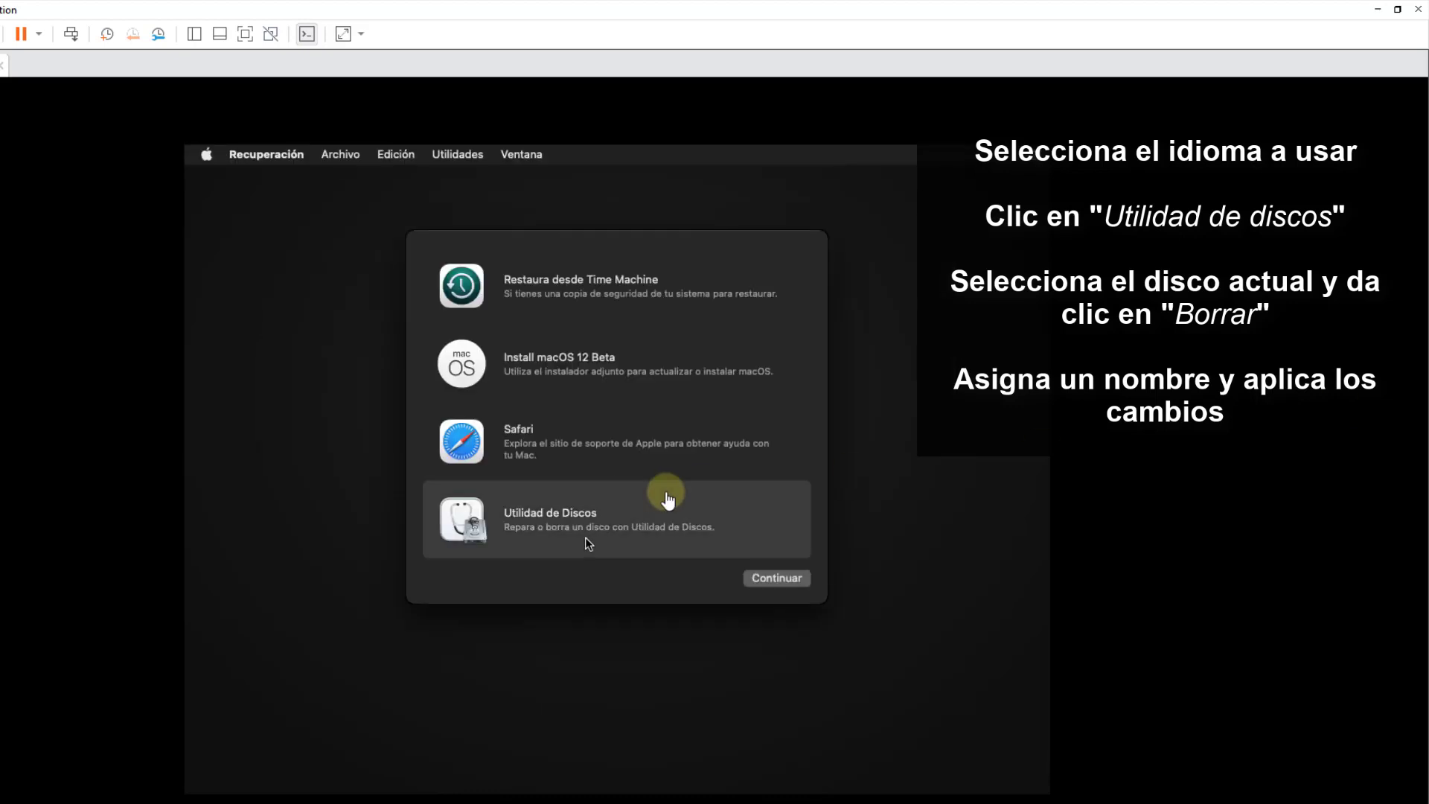
# - Erase the VMware Virtual SATA Hard Drive Media as an APFS volume named Monterey
pyautogui.click(805, 582)
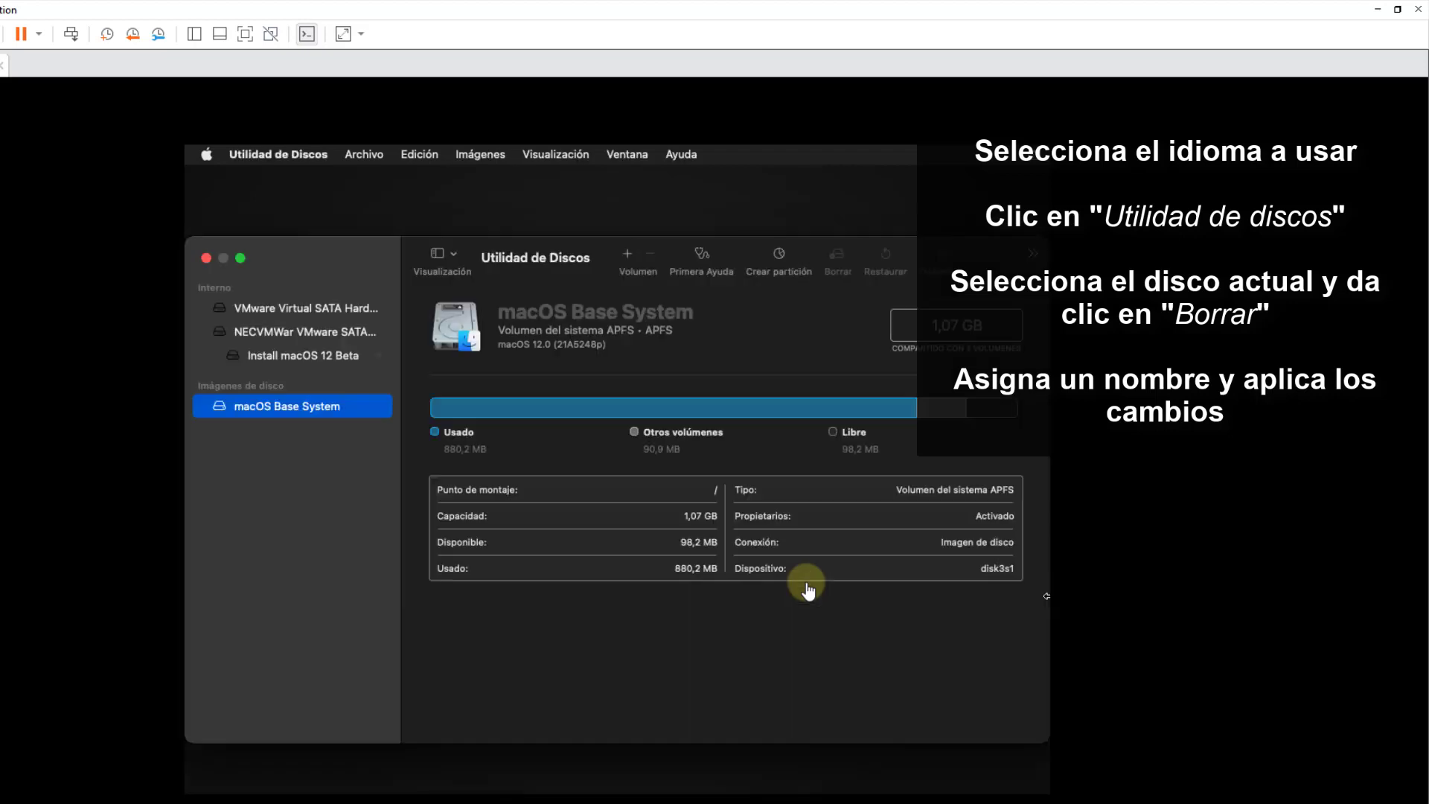
pyautogui.click(297, 311)
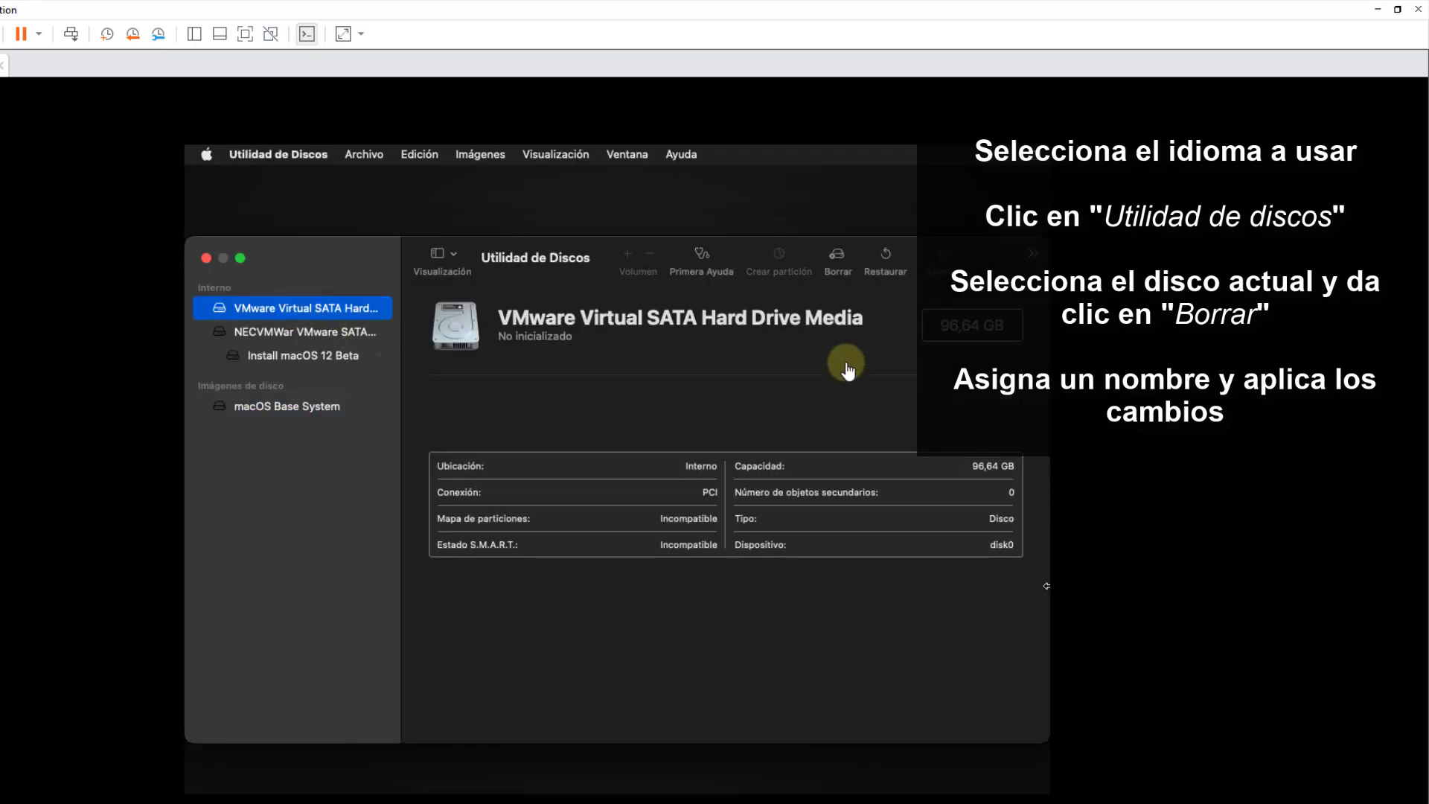
pyautogui.click(837, 267)
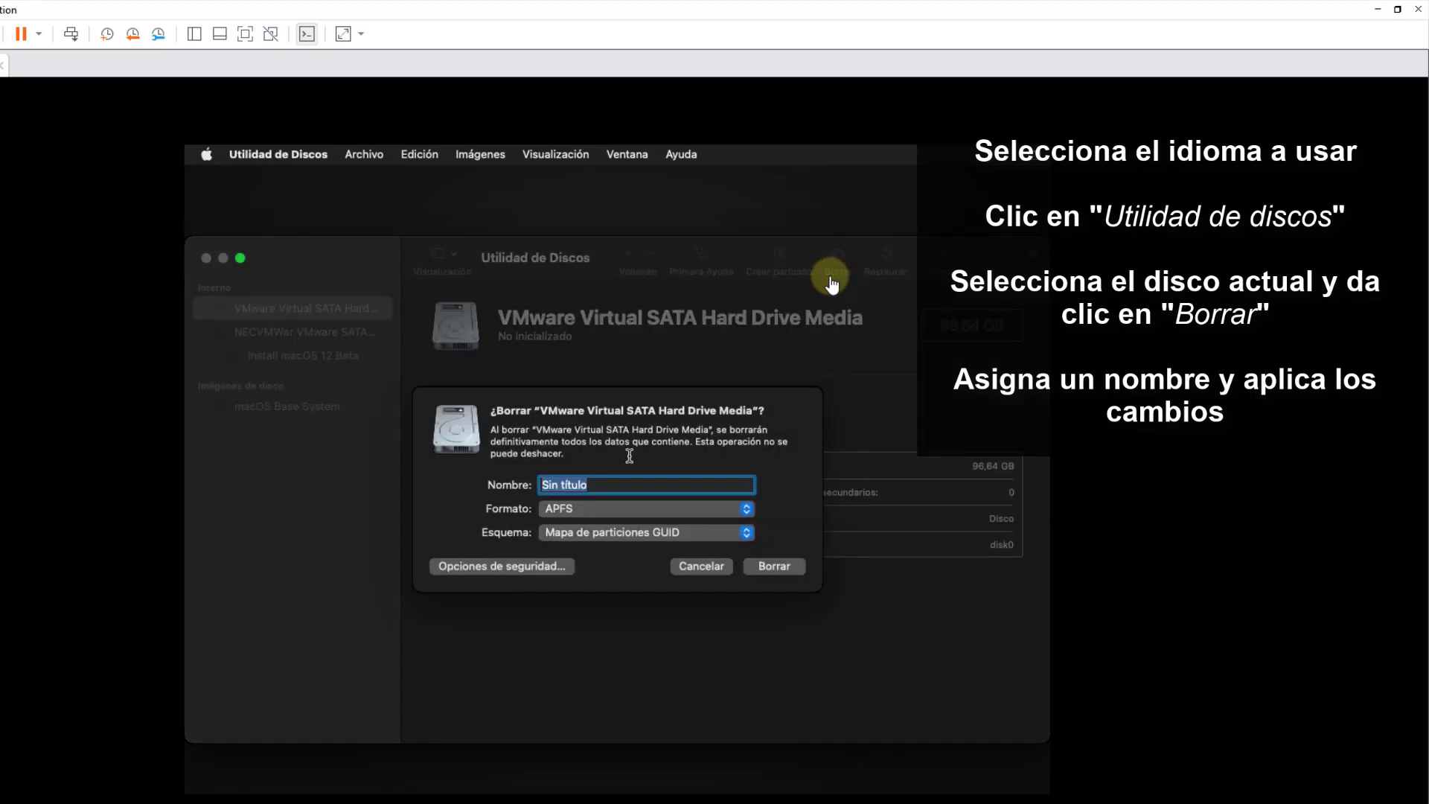
pyautogui.write('Monterey')
pyautogui.click(785, 567)
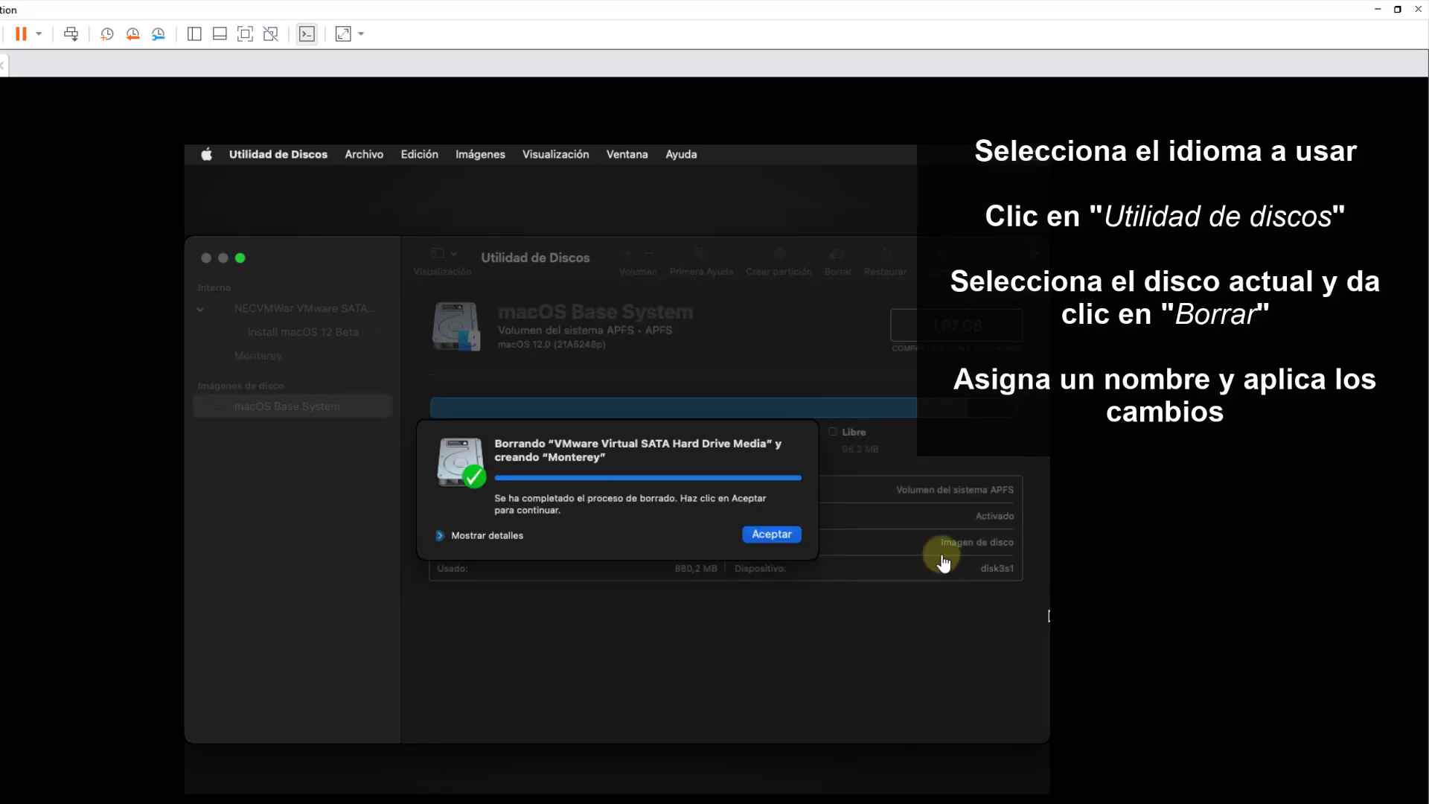
pyautogui.click(774, 536)
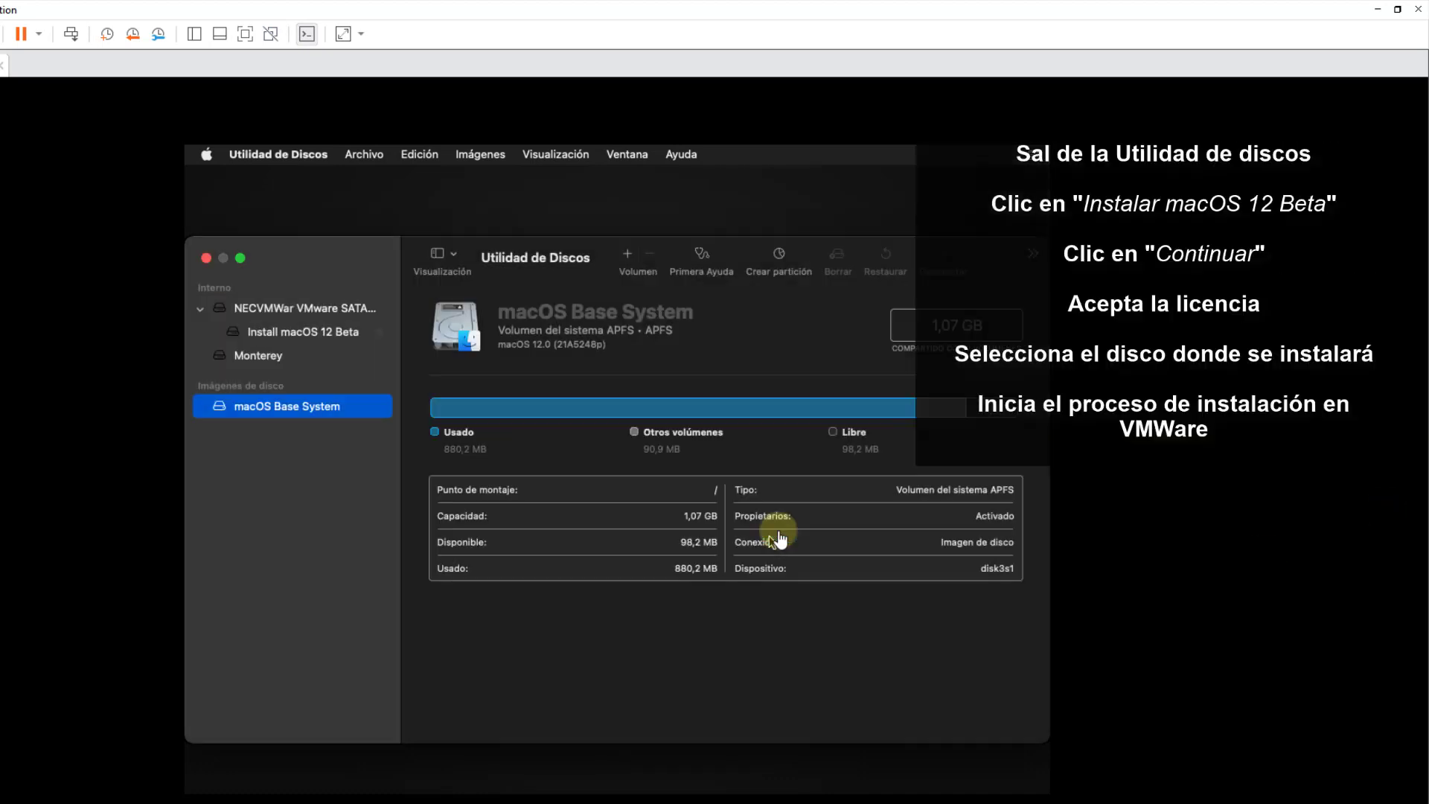
# - Quit Disk Utility and launch the Install macOS 12 Beta installer
pyautogui.click(238, 157)
pyautogui.click(282, 301)
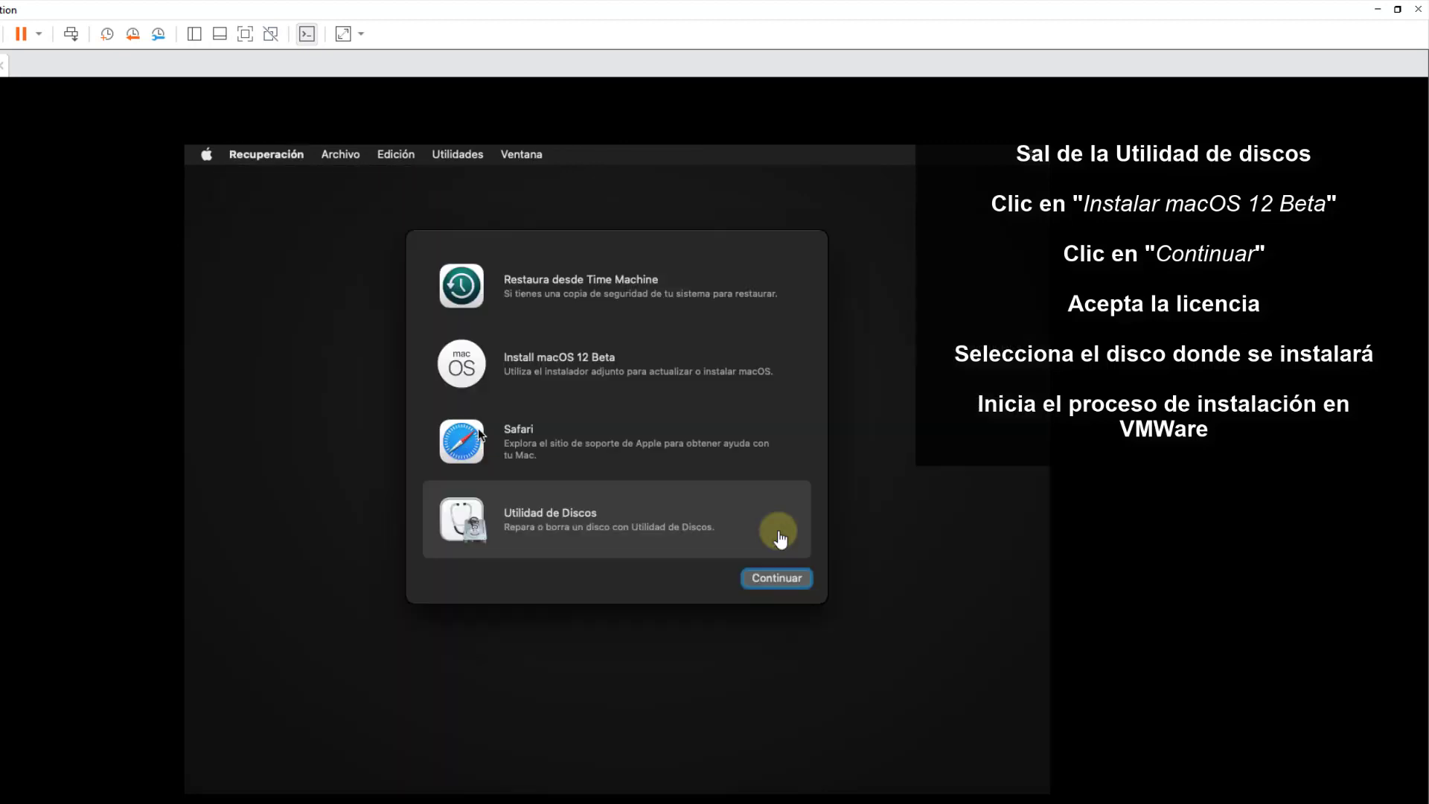
pyautogui.click(548, 375)
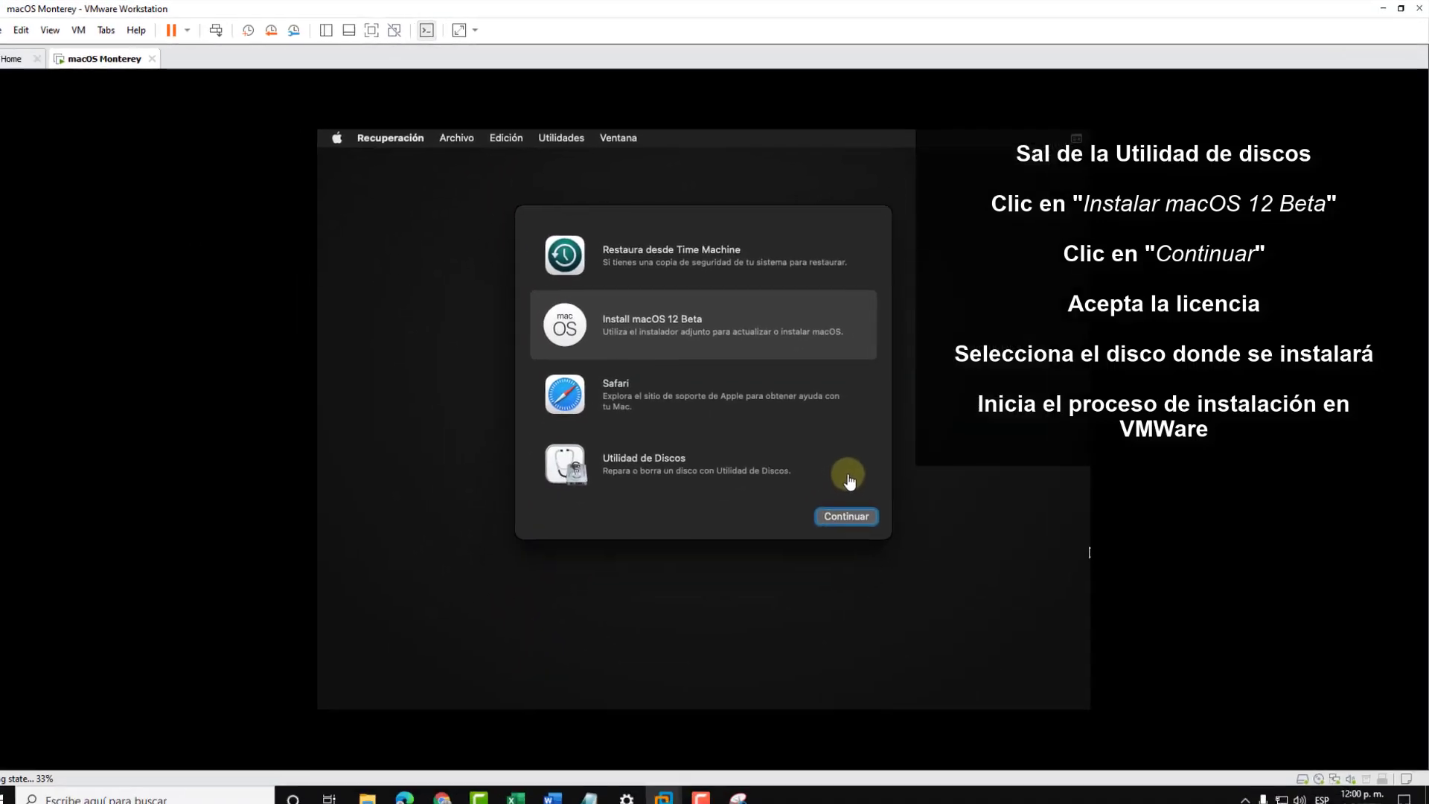
pyautogui.click(878, 512)
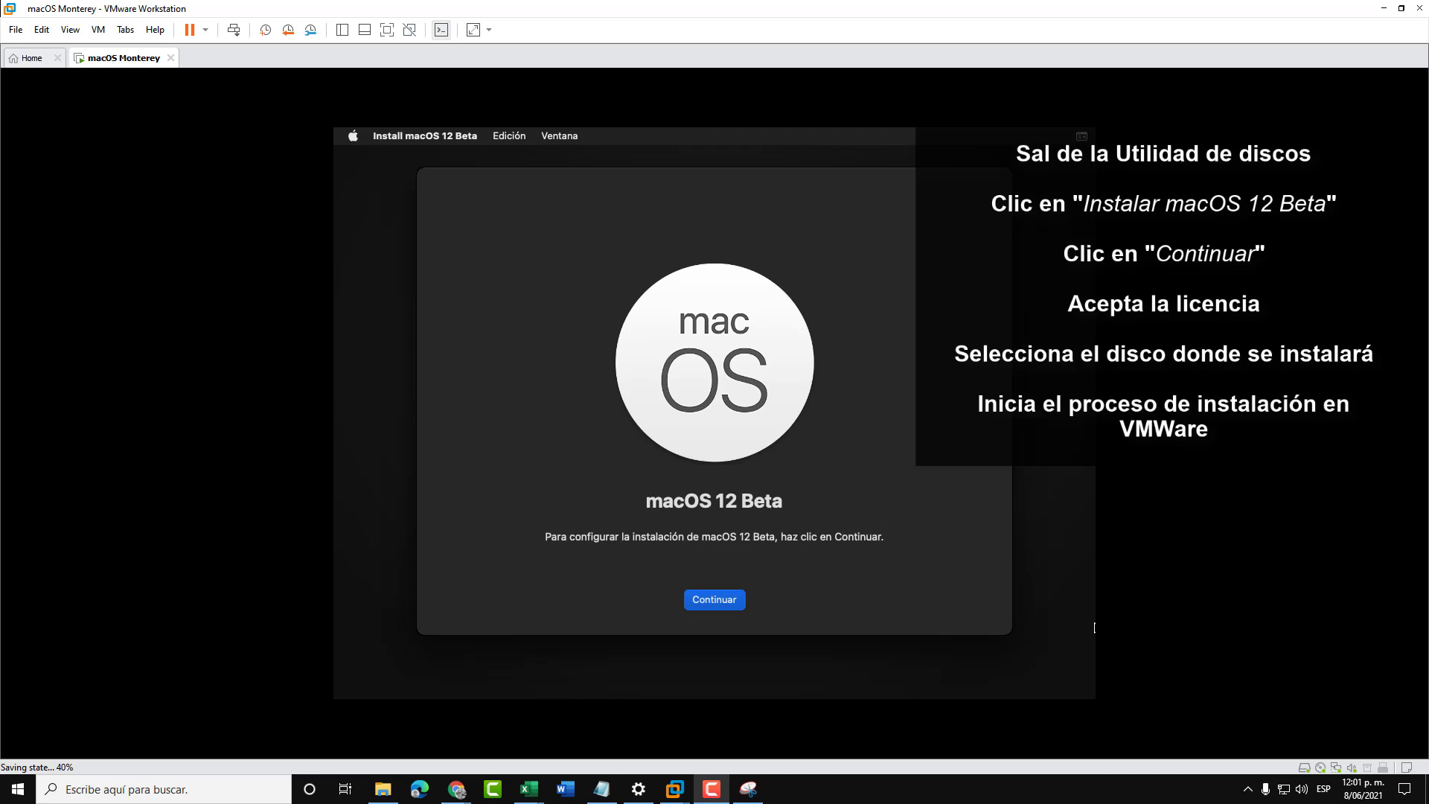
# - Accept the licence, choose the Monterey disk as target and start installing macOS 12 Beta
pyautogui.click(737, 600)
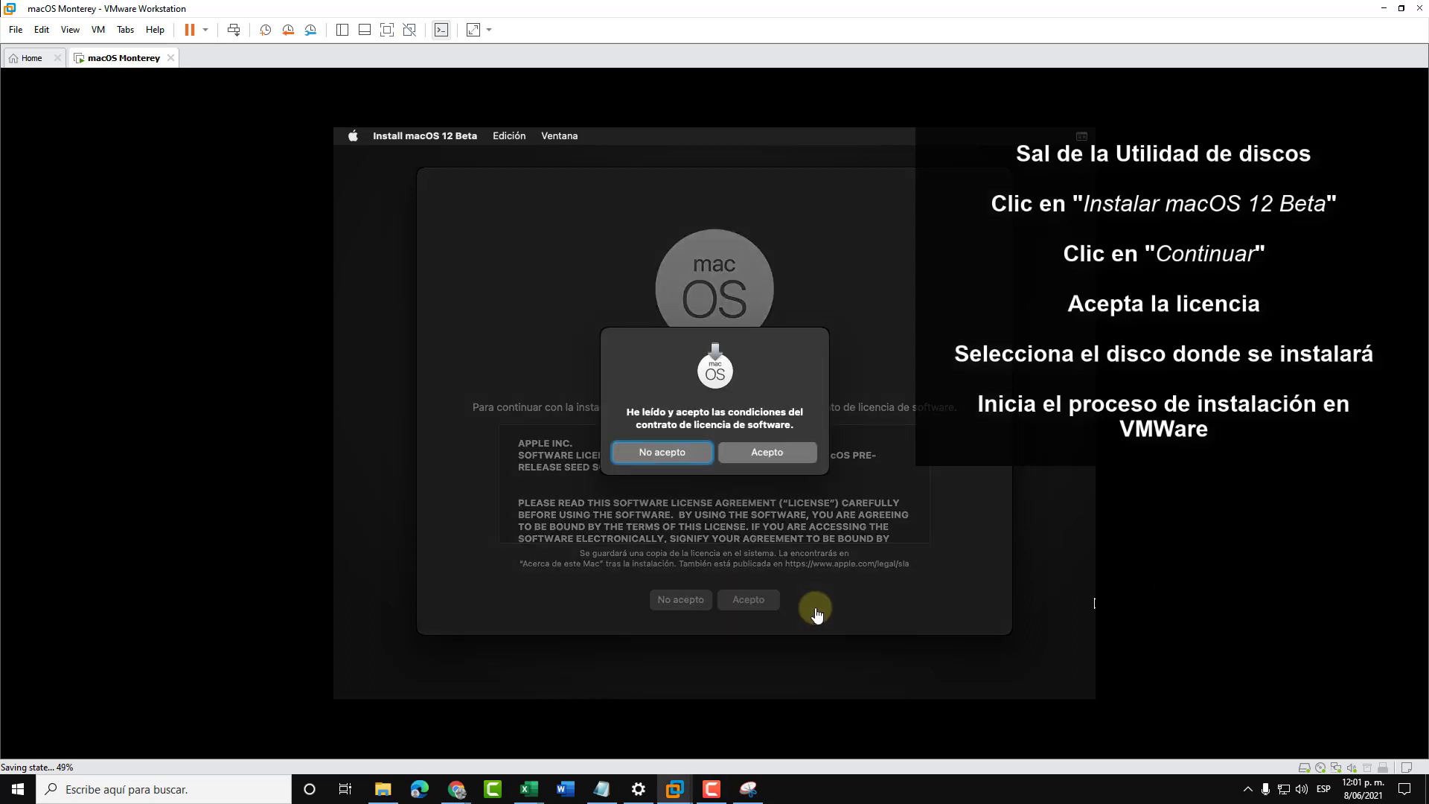
pyautogui.click(791, 462)
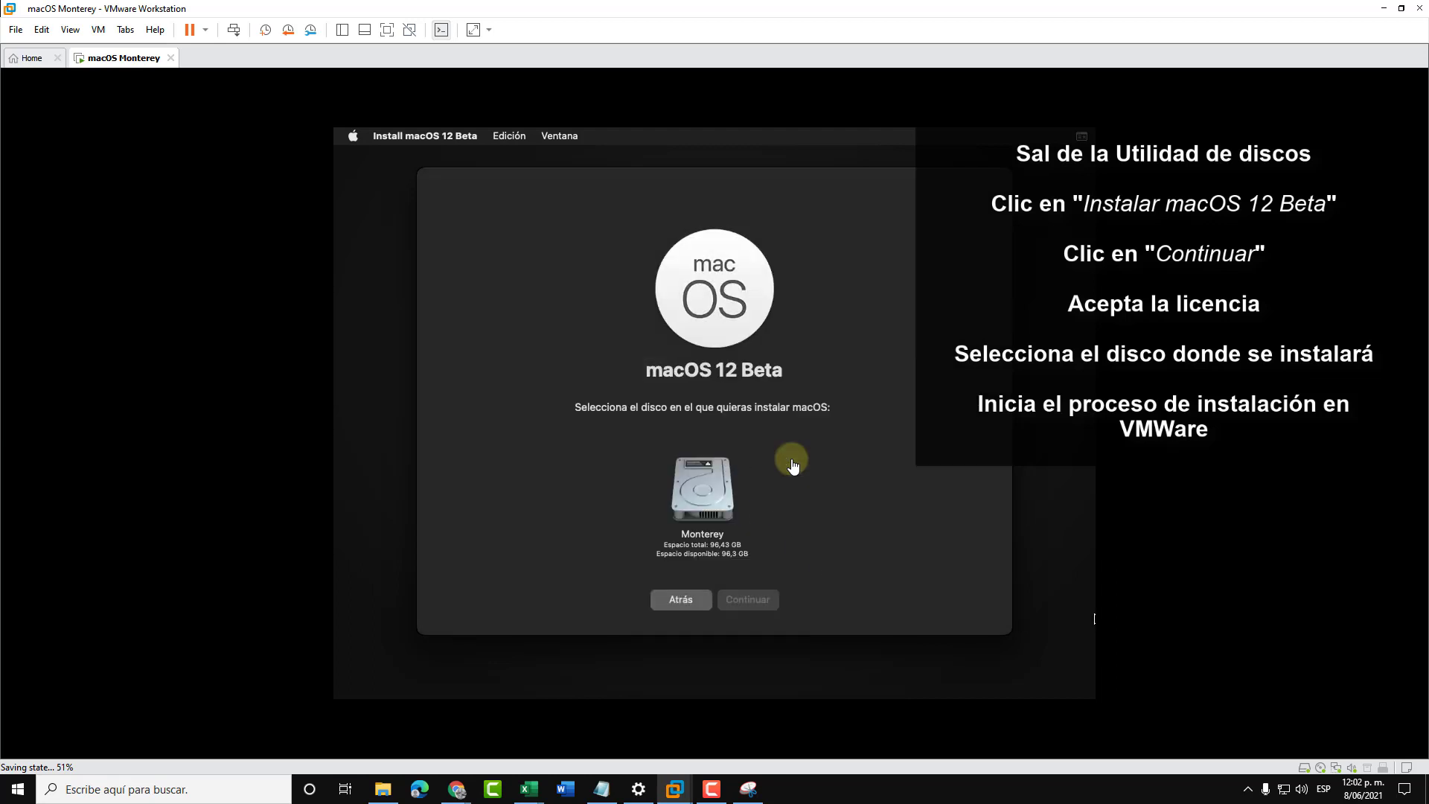
pyautogui.click(713, 488)
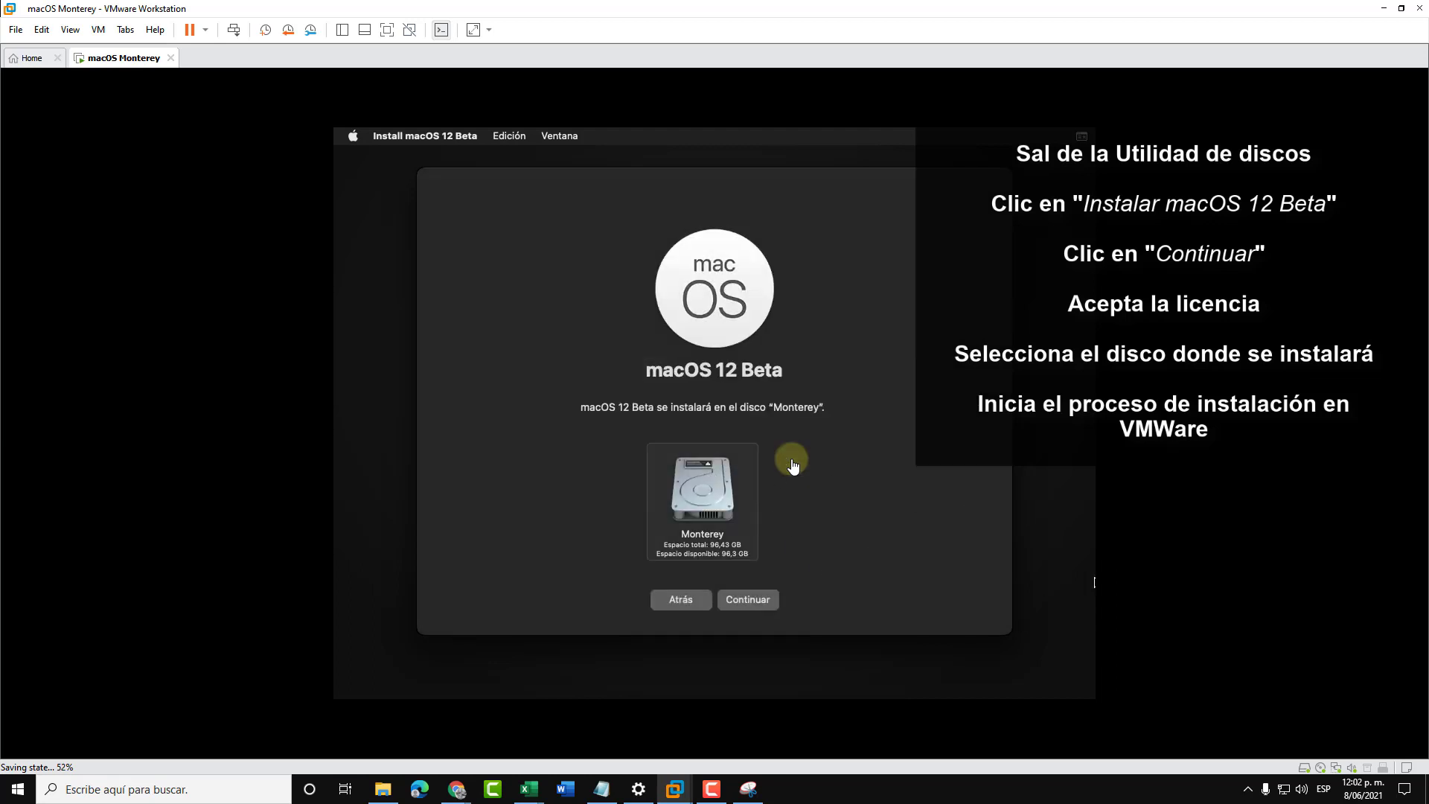
pyautogui.click(749, 599)
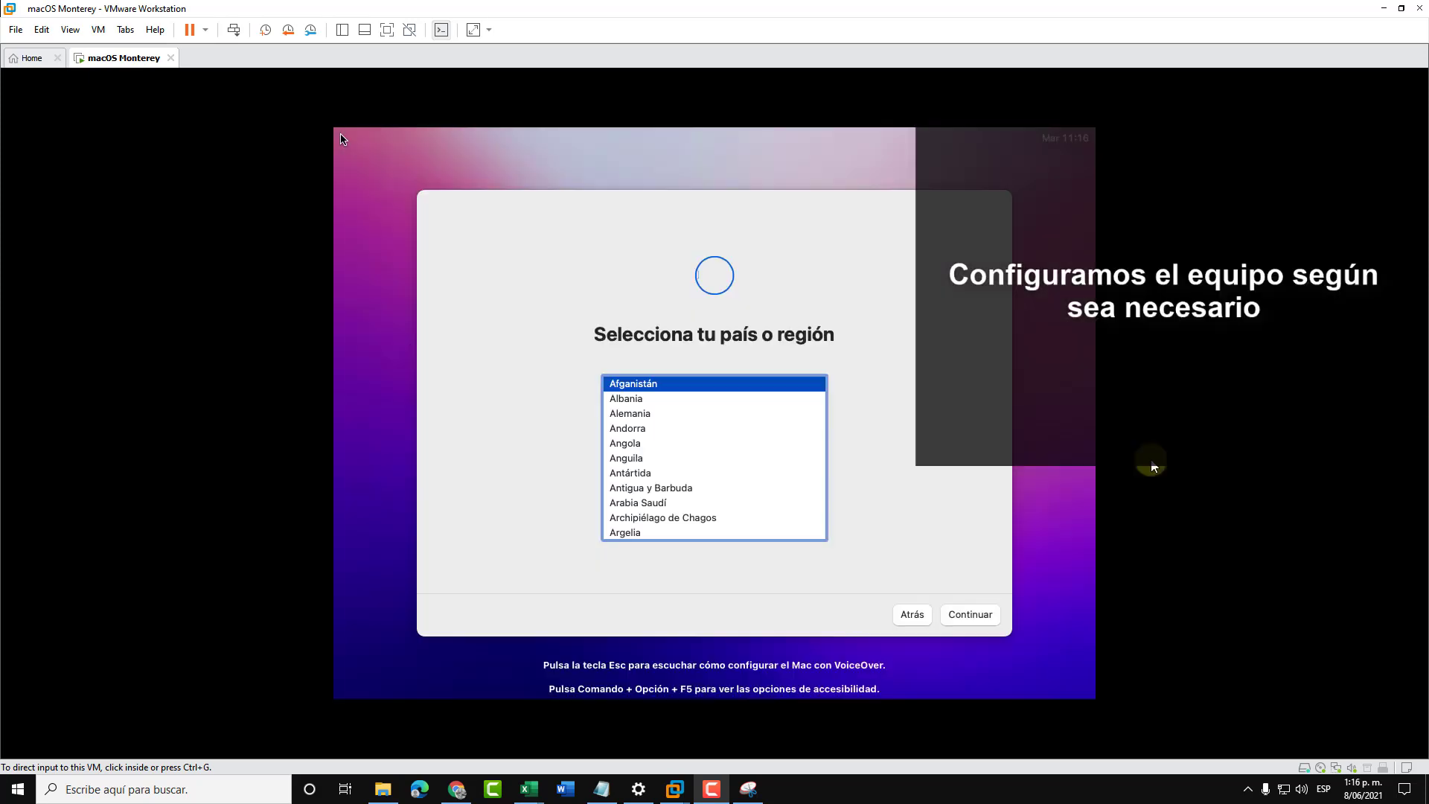
# - Choose España as the region and keep the suggested Spanish language settings
pyautogui.click(774, 480)
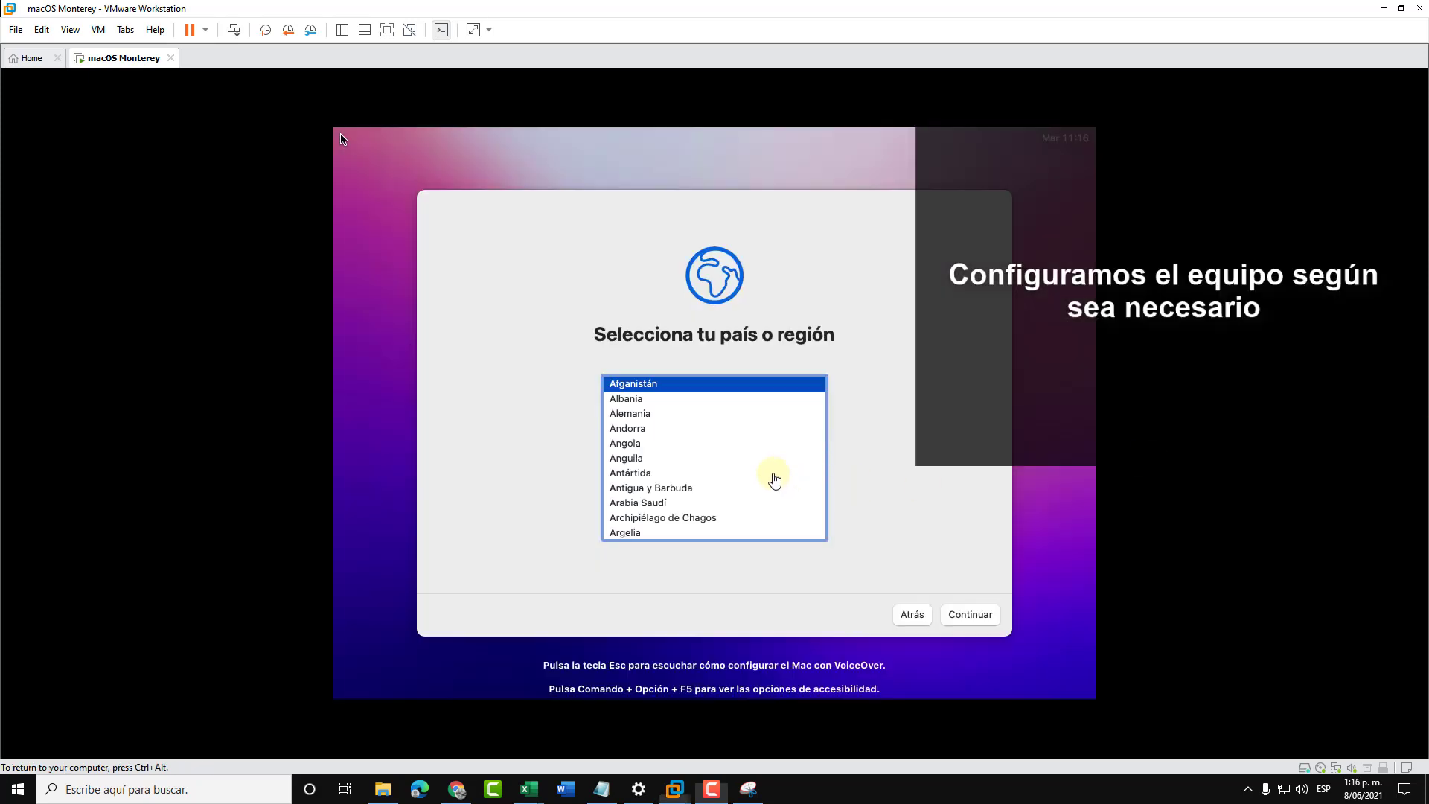
pyautogui.click(749, 477)
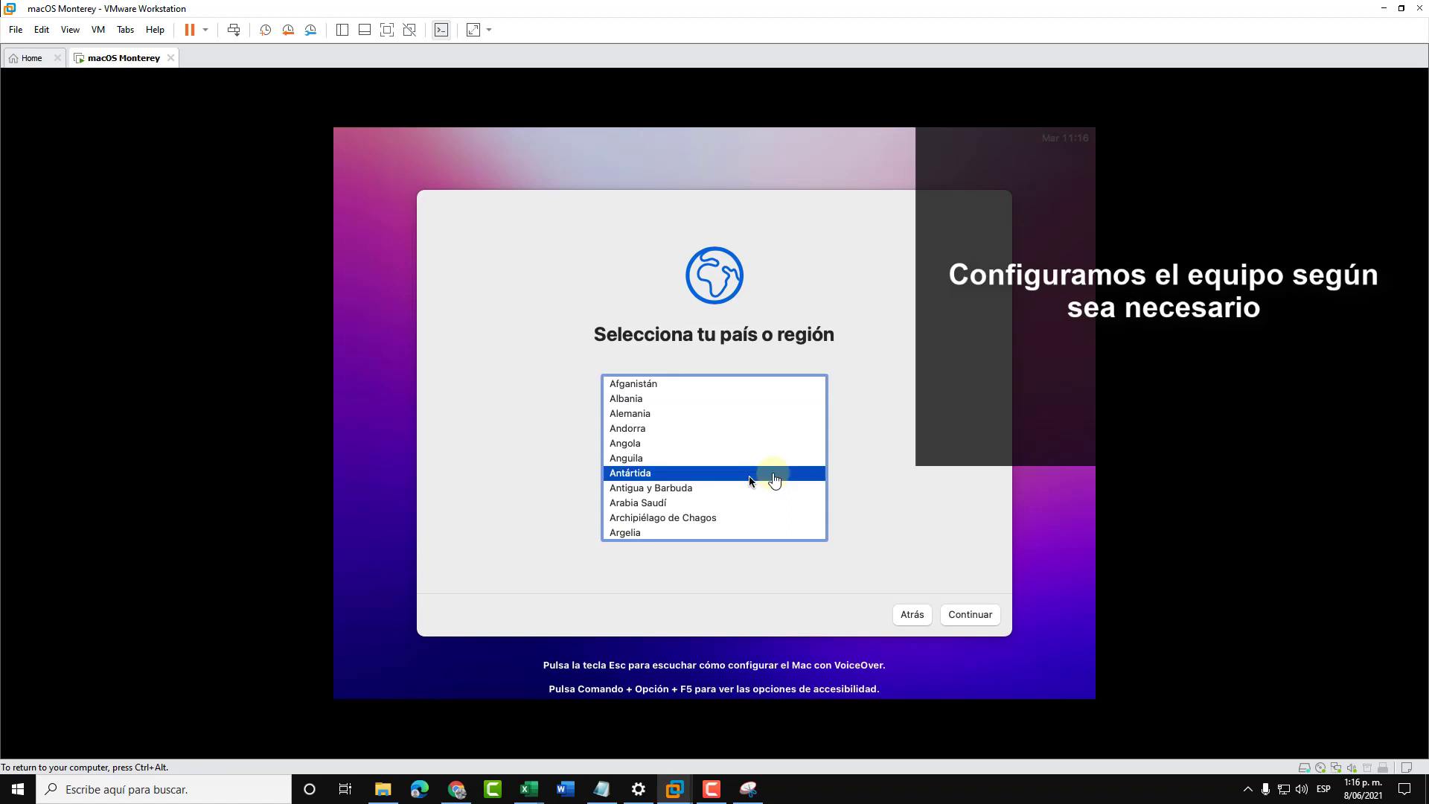
pyautogui.write('esp')
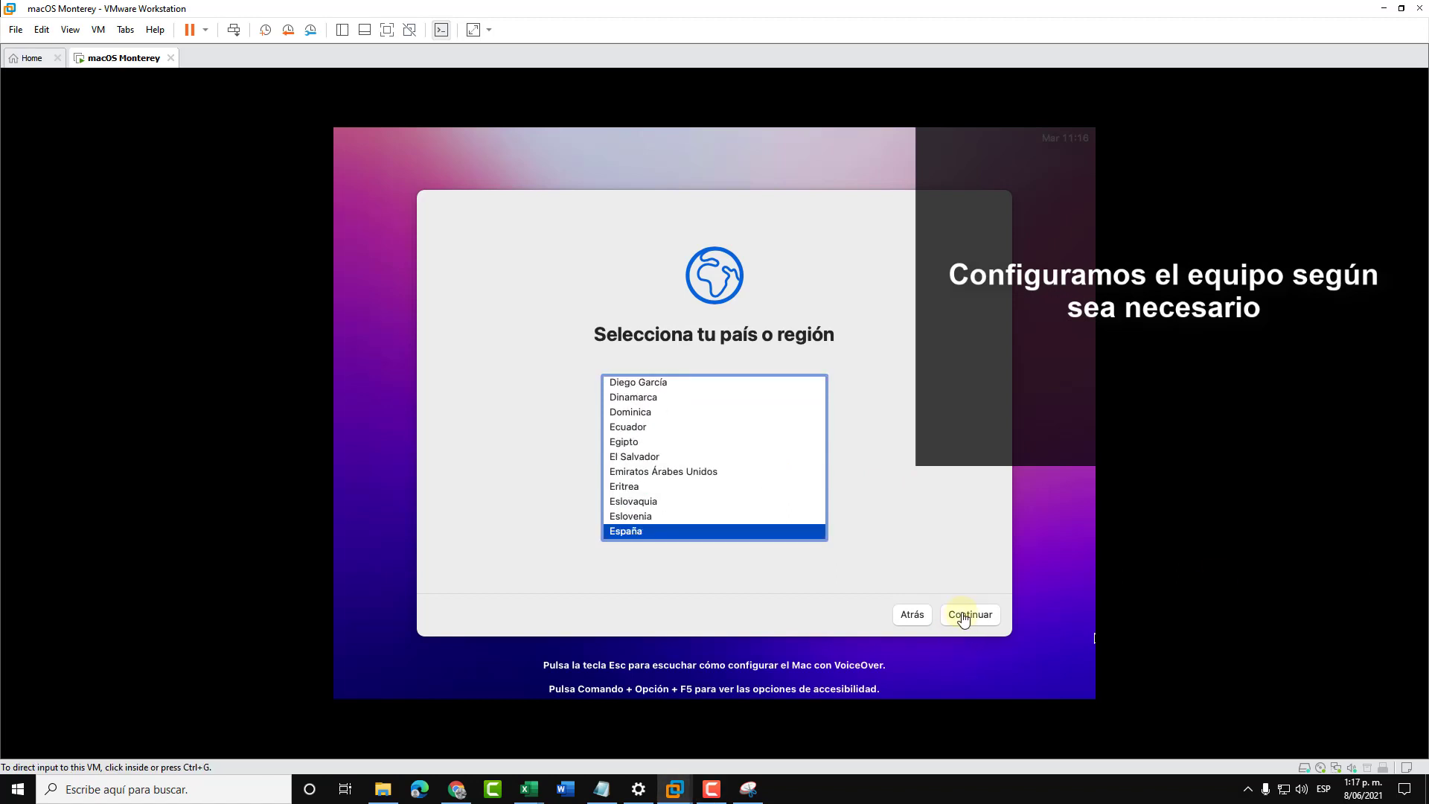
pyautogui.click(964, 616)
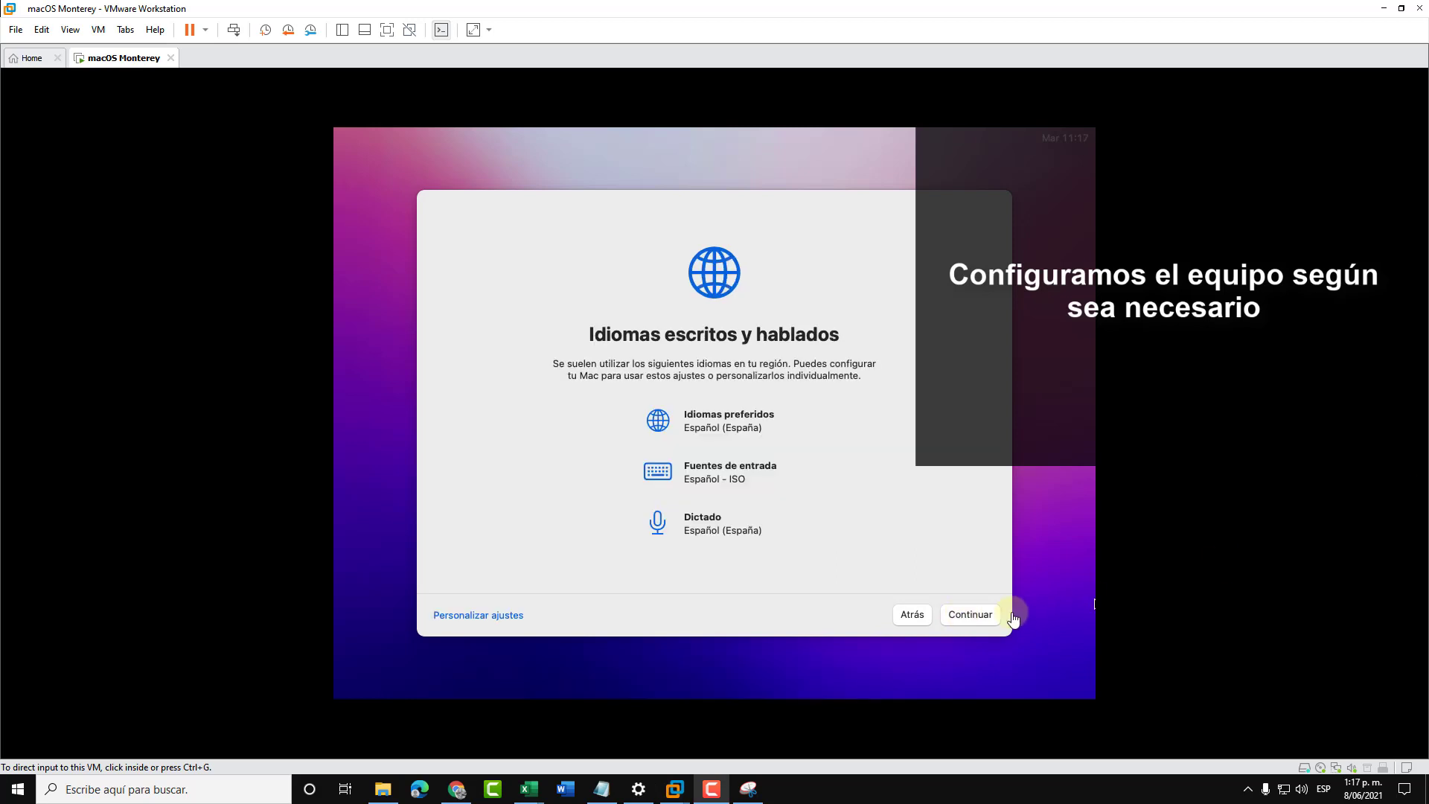
pyautogui.click(972, 618)
# - Skip the Accesibilidad and Asistente de Migración setup screens with Ahora no
pyautogui.hotkey('ctrl', 'alt')
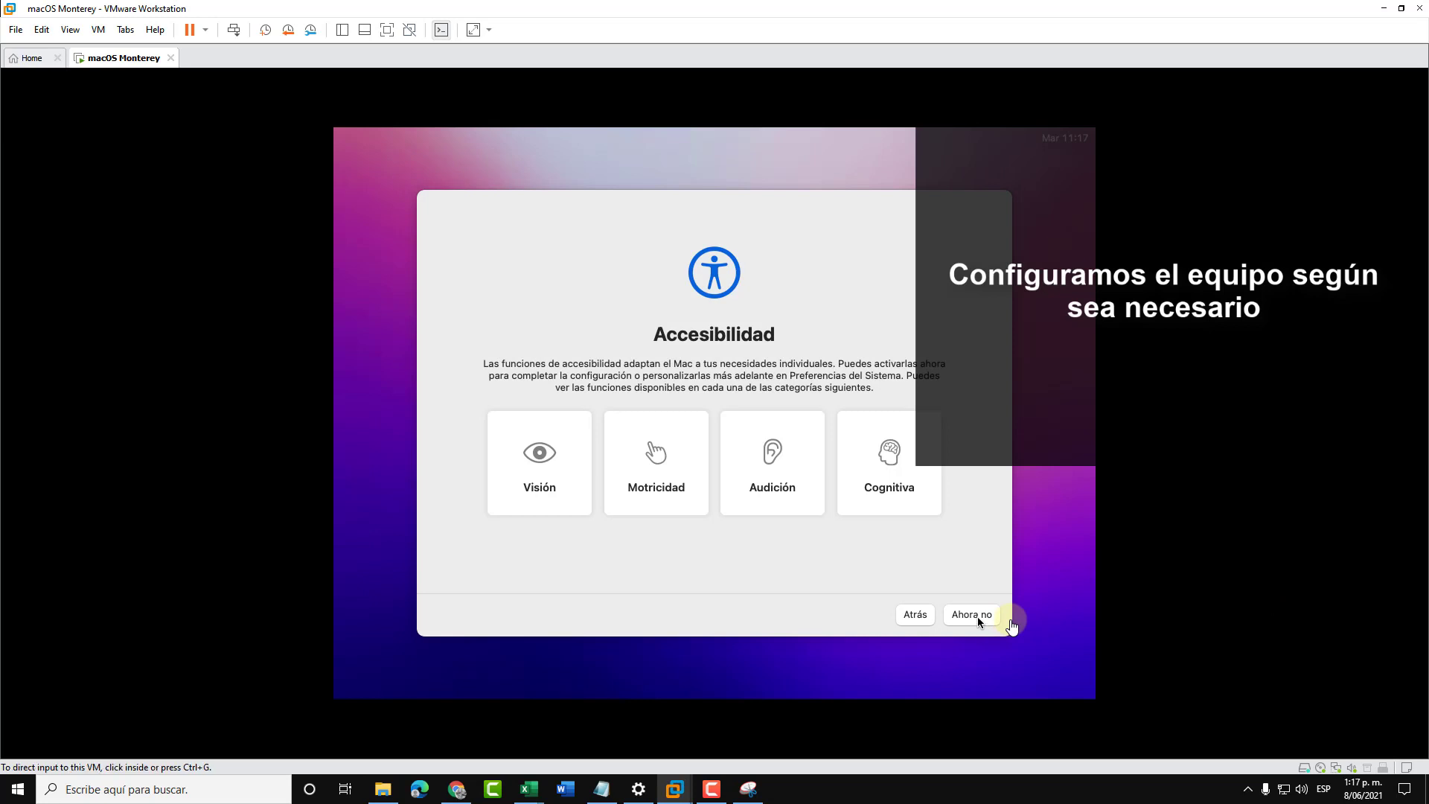
pyautogui.click(976, 616)
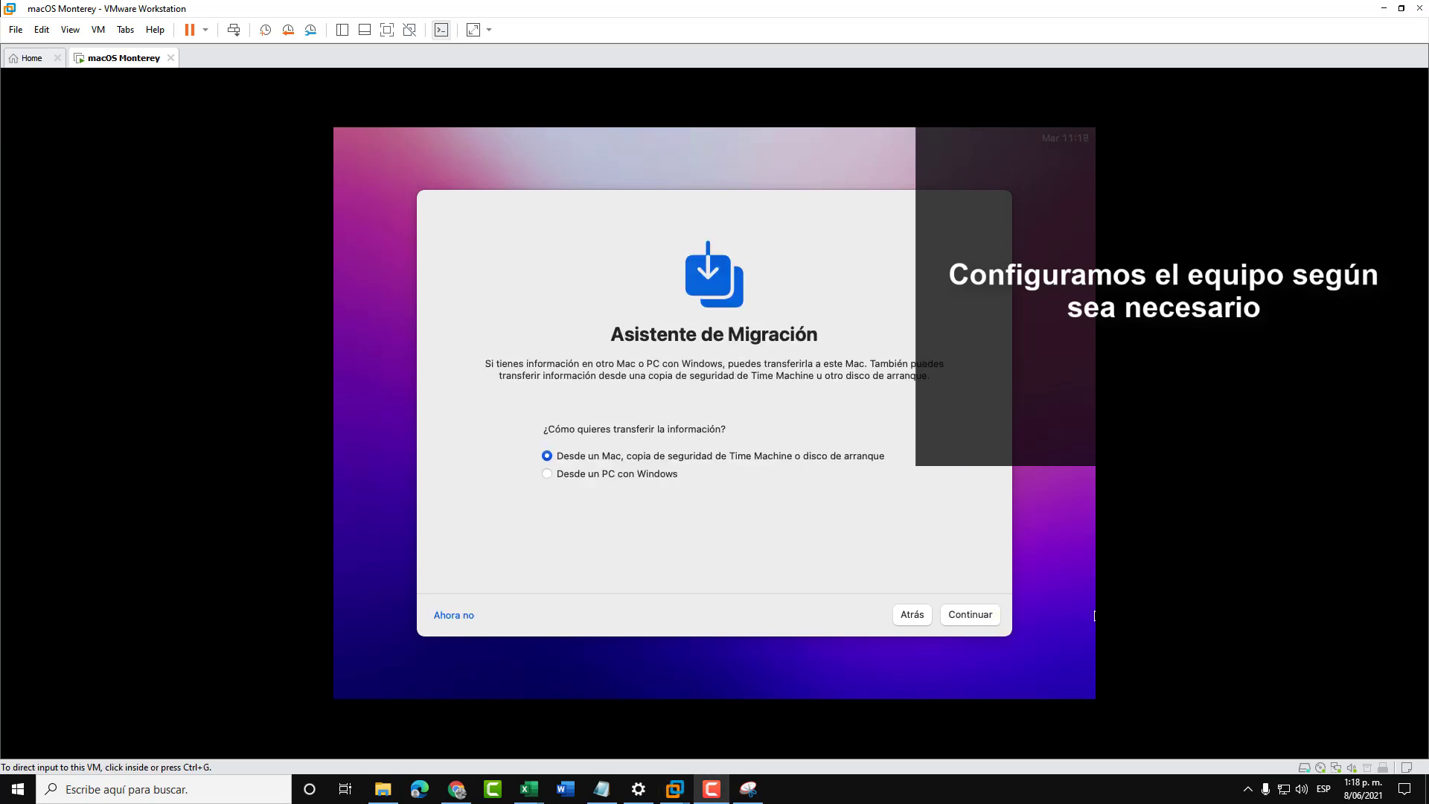
pyautogui.click(606, 579)
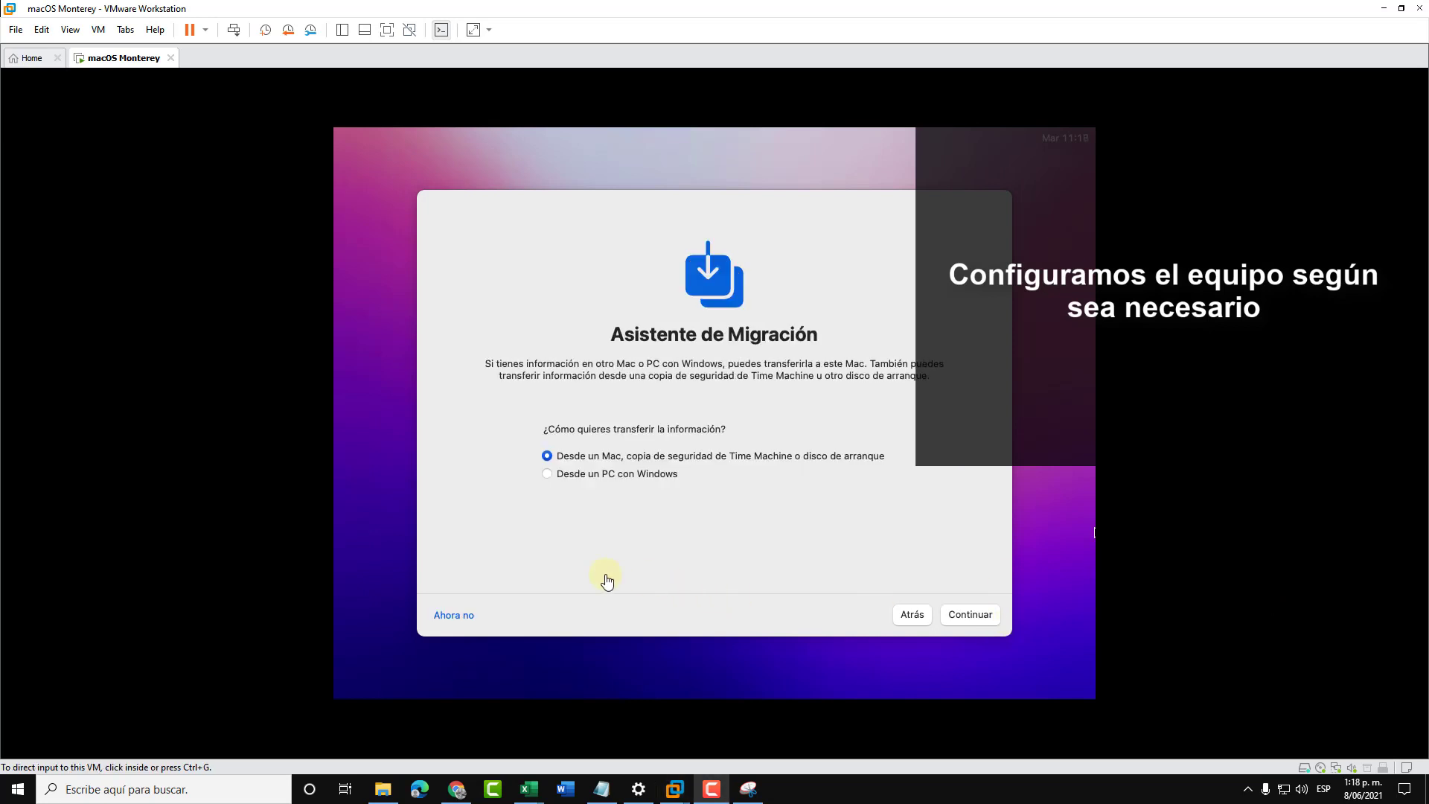
pyautogui.click(452, 616)
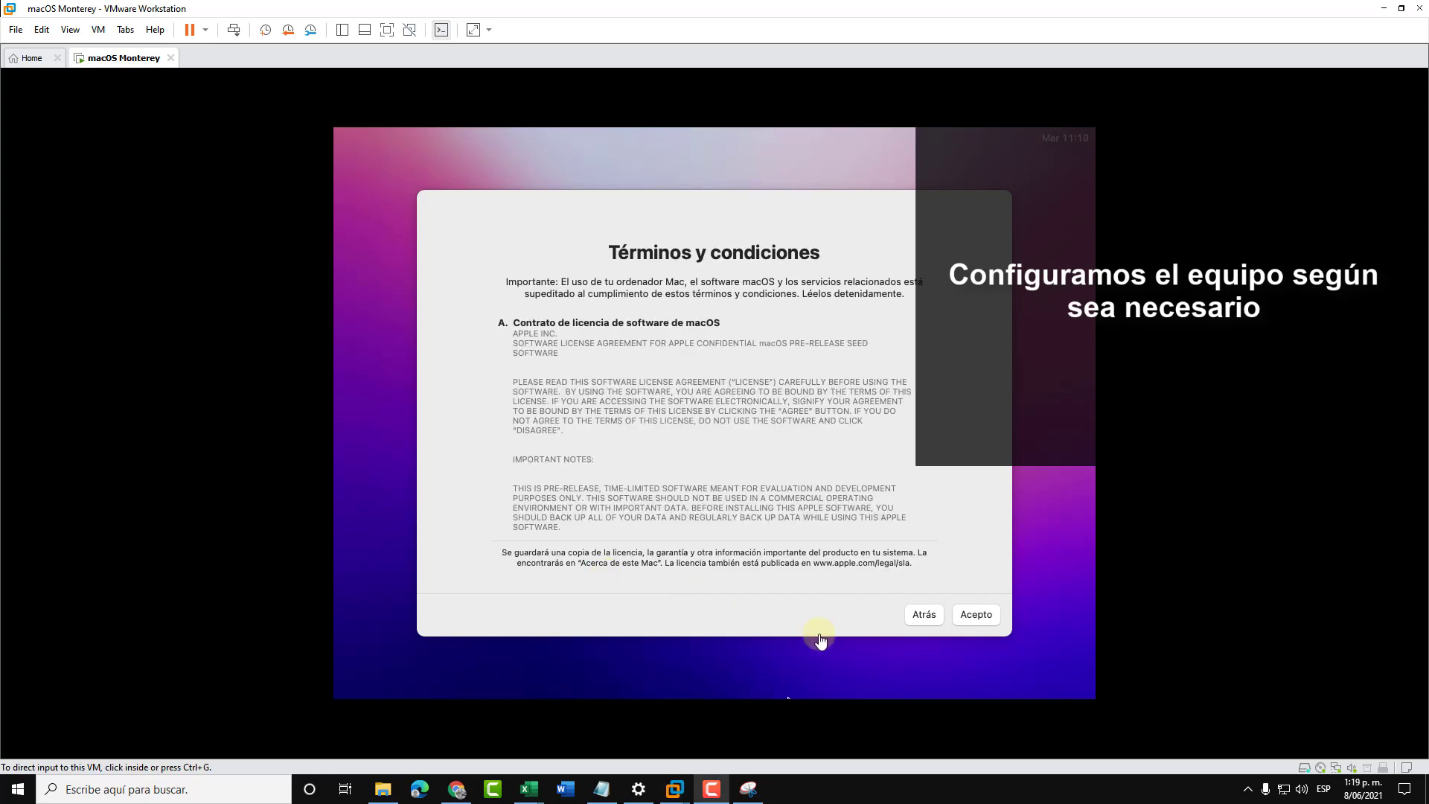
# - Accept the macOS Términos y condiciones licence terms
pyautogui.click(998, 620)
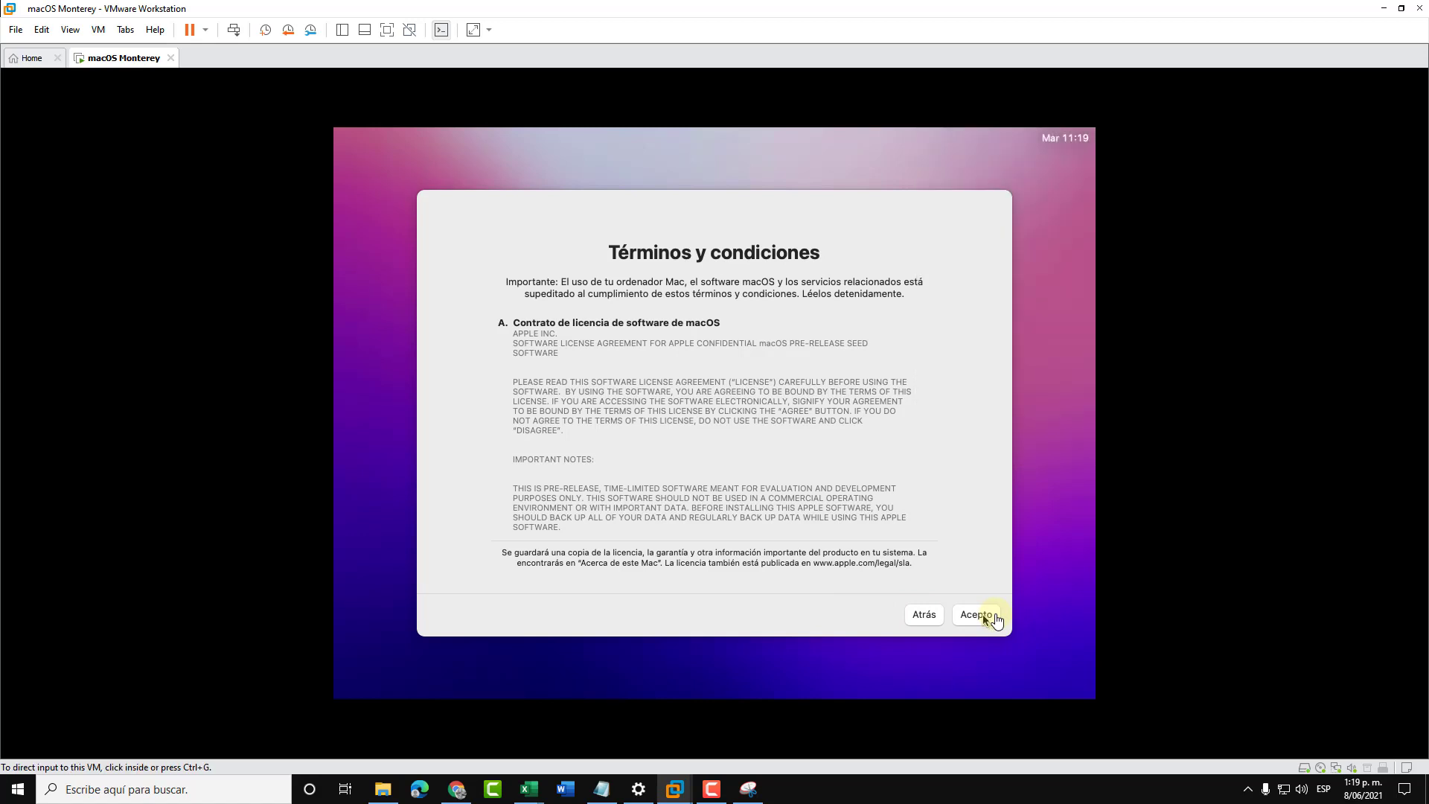
pyautogui.click(982, 615)
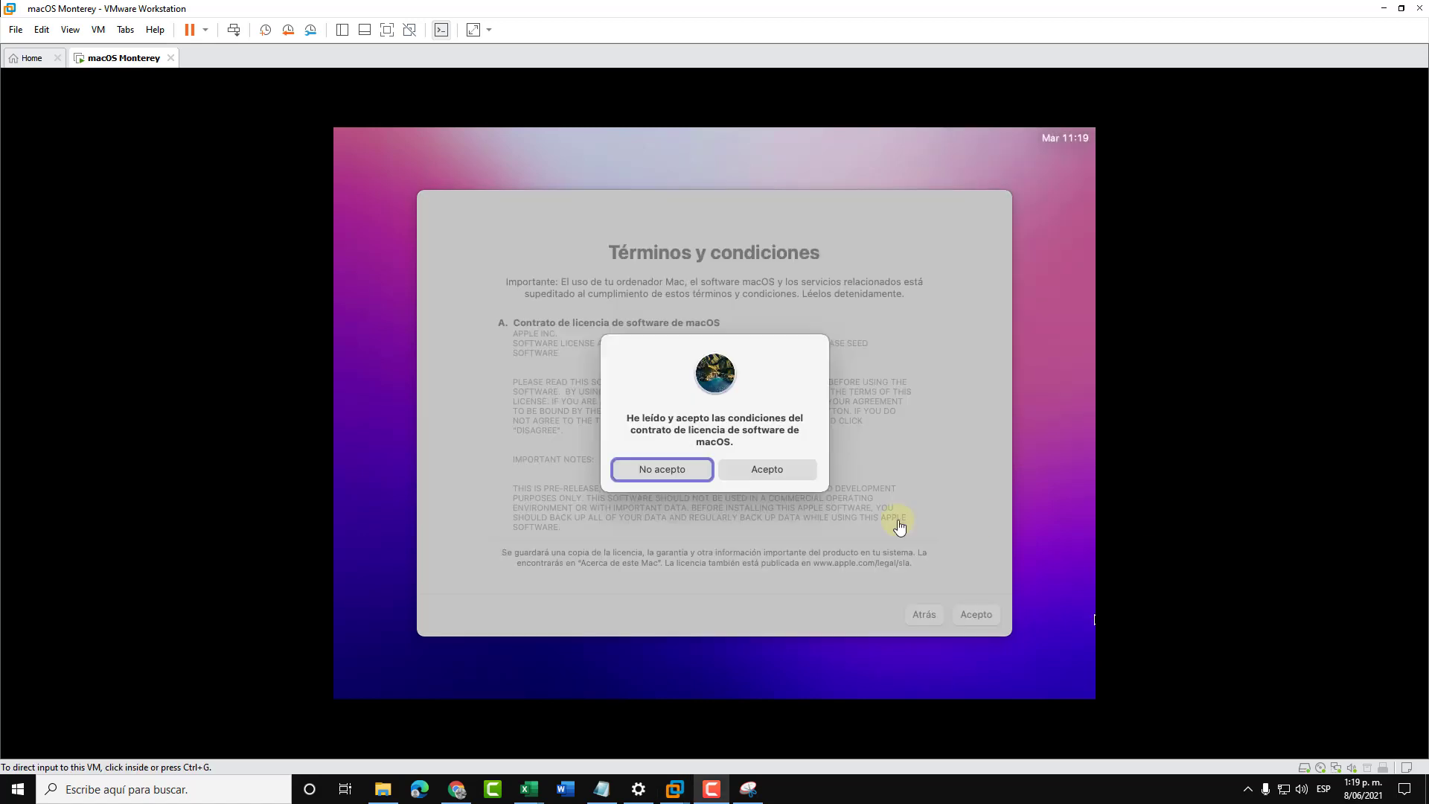
pyautogui.click(785, 478)
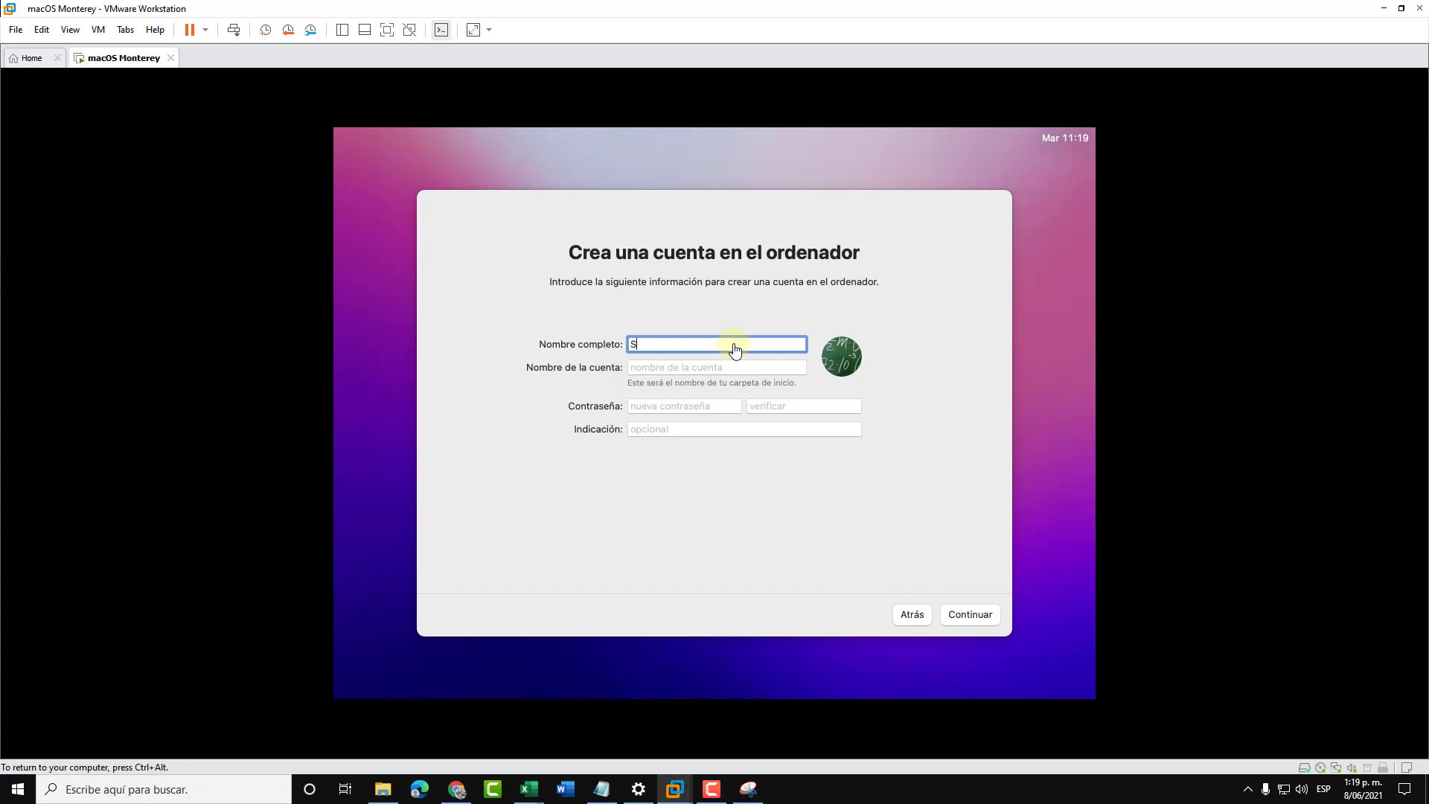
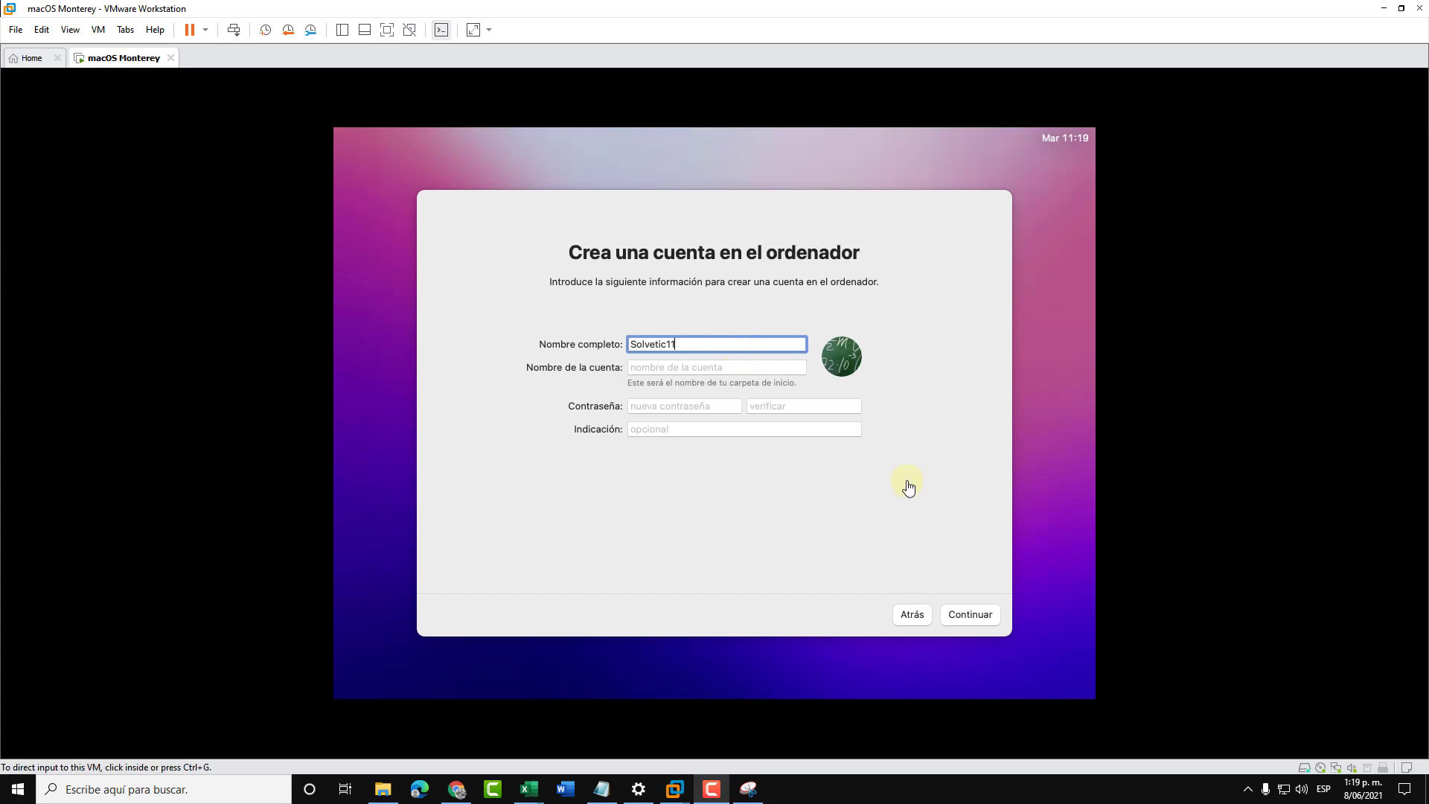
# - Fill in the new user's full name, account name, password and hint, and submit them
pyautogui.click(687, 359)
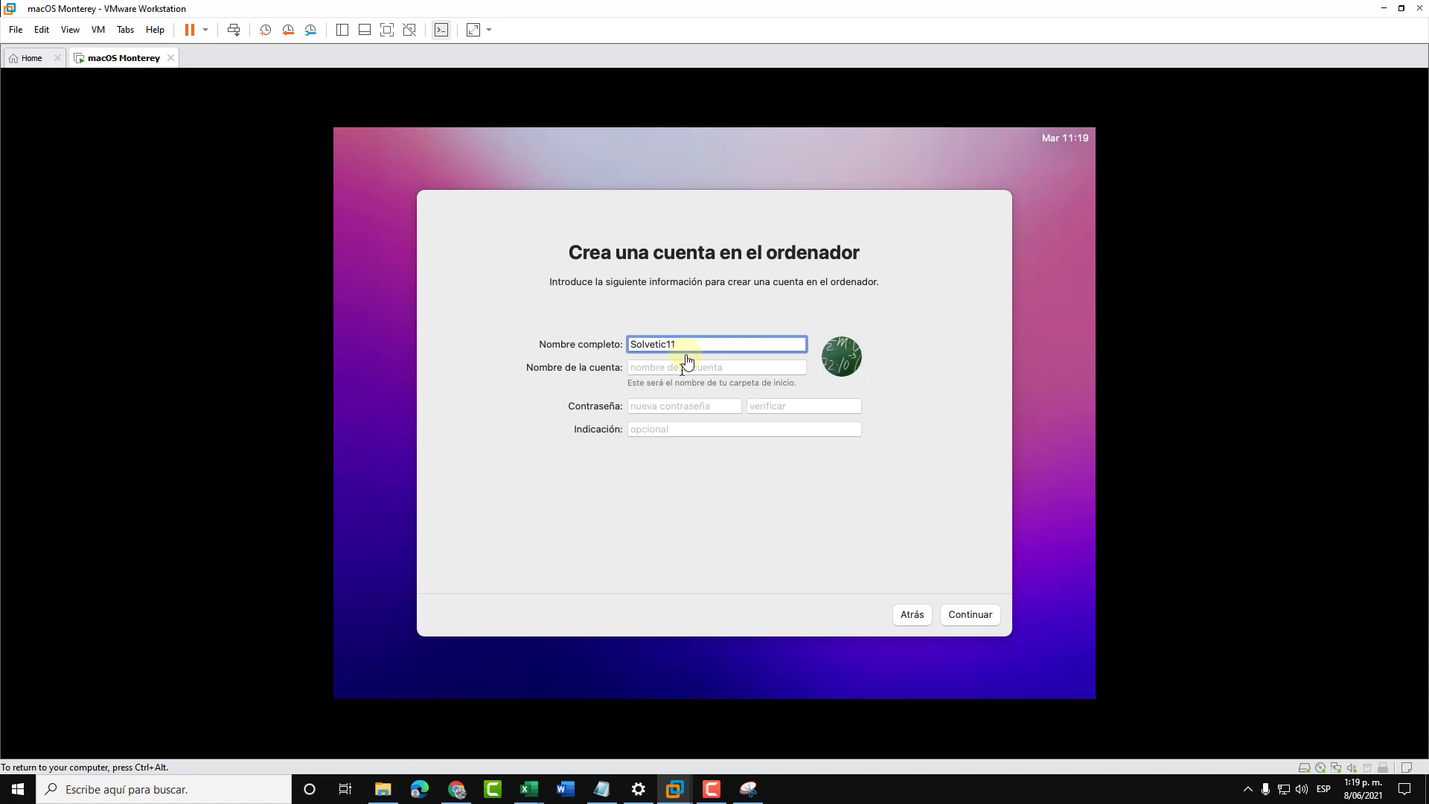
pyautogui.press('Tab')
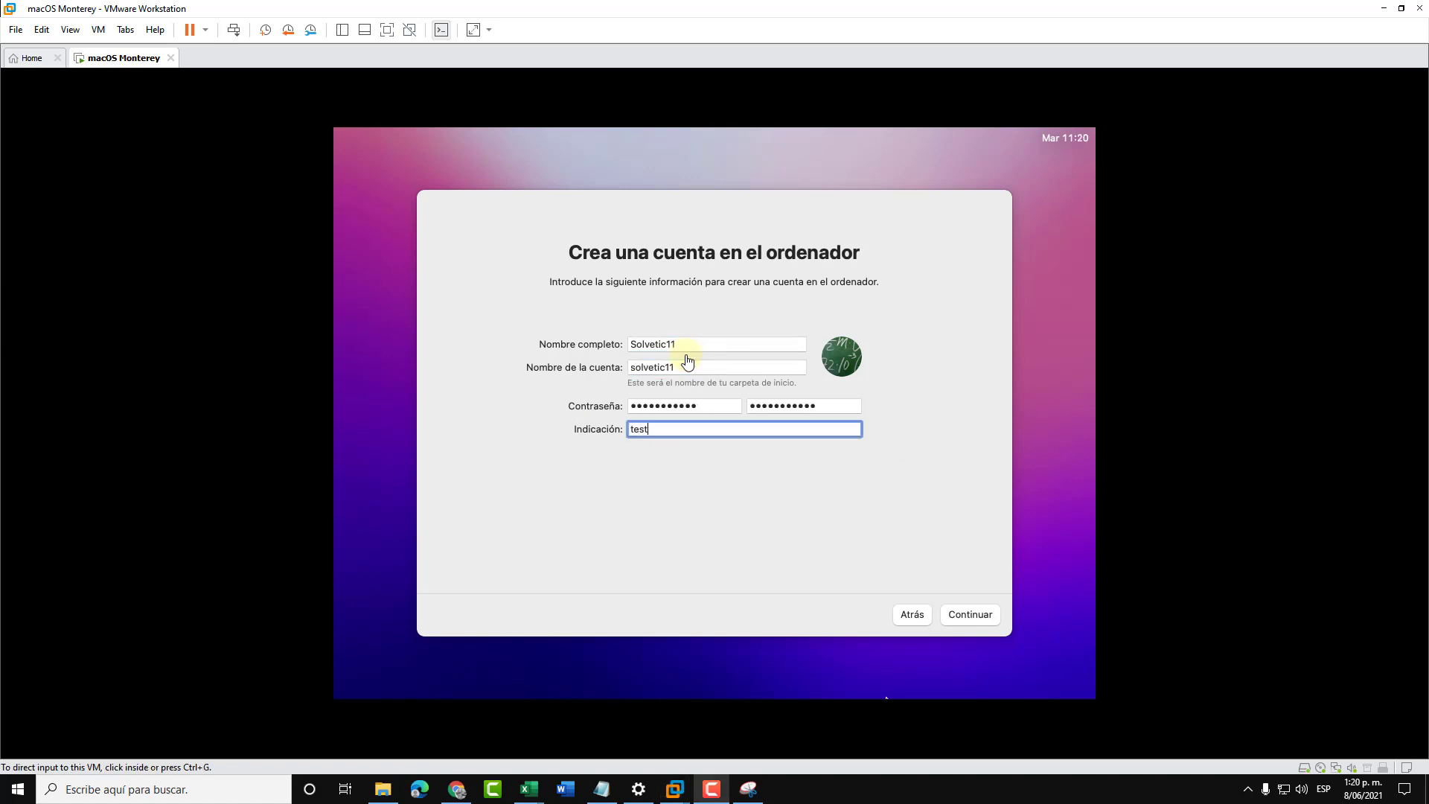
pyautogui.click(981, 624)
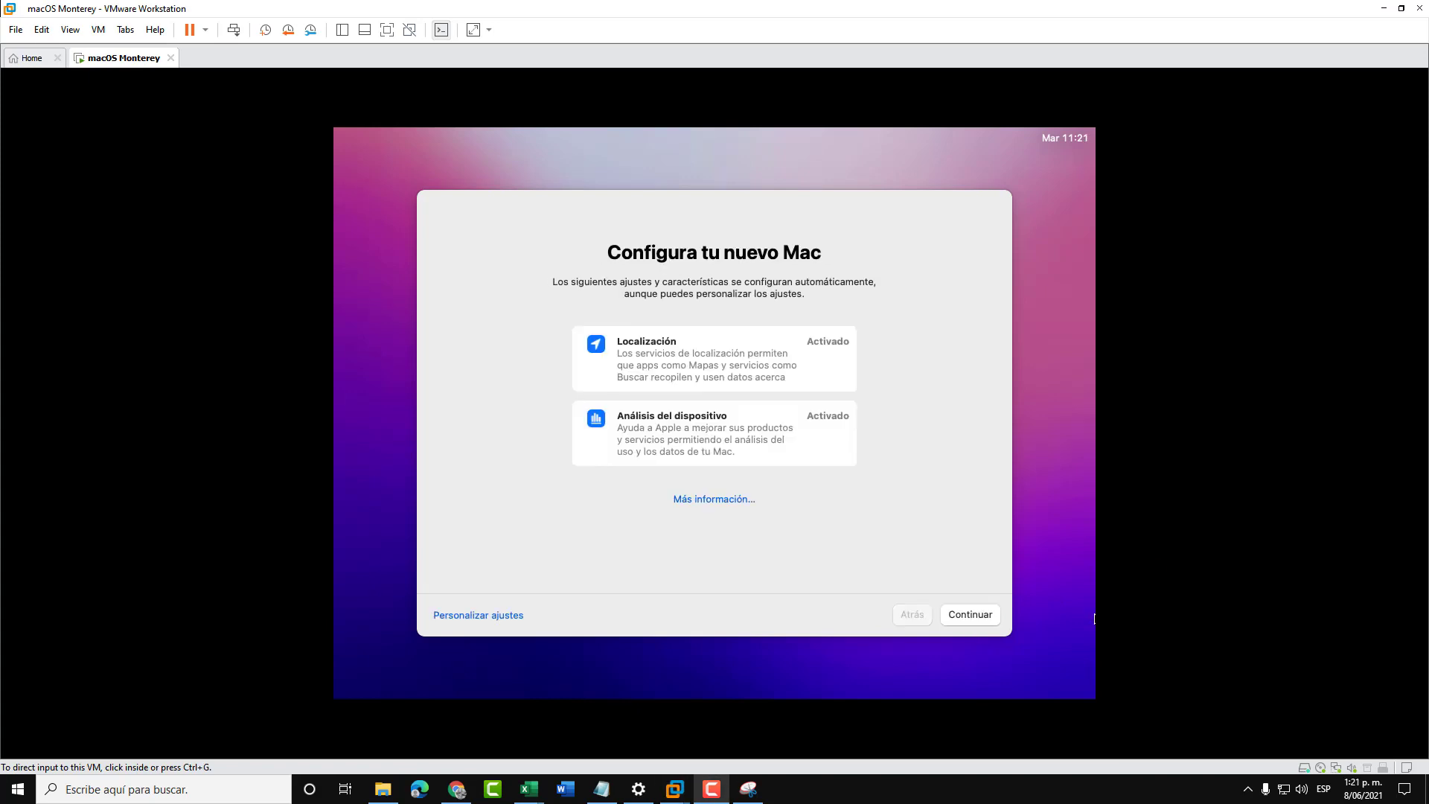
# - Accept the default analytics settings and continue past the Screen Time and Siri pages
pyautogui.click(971, 582)
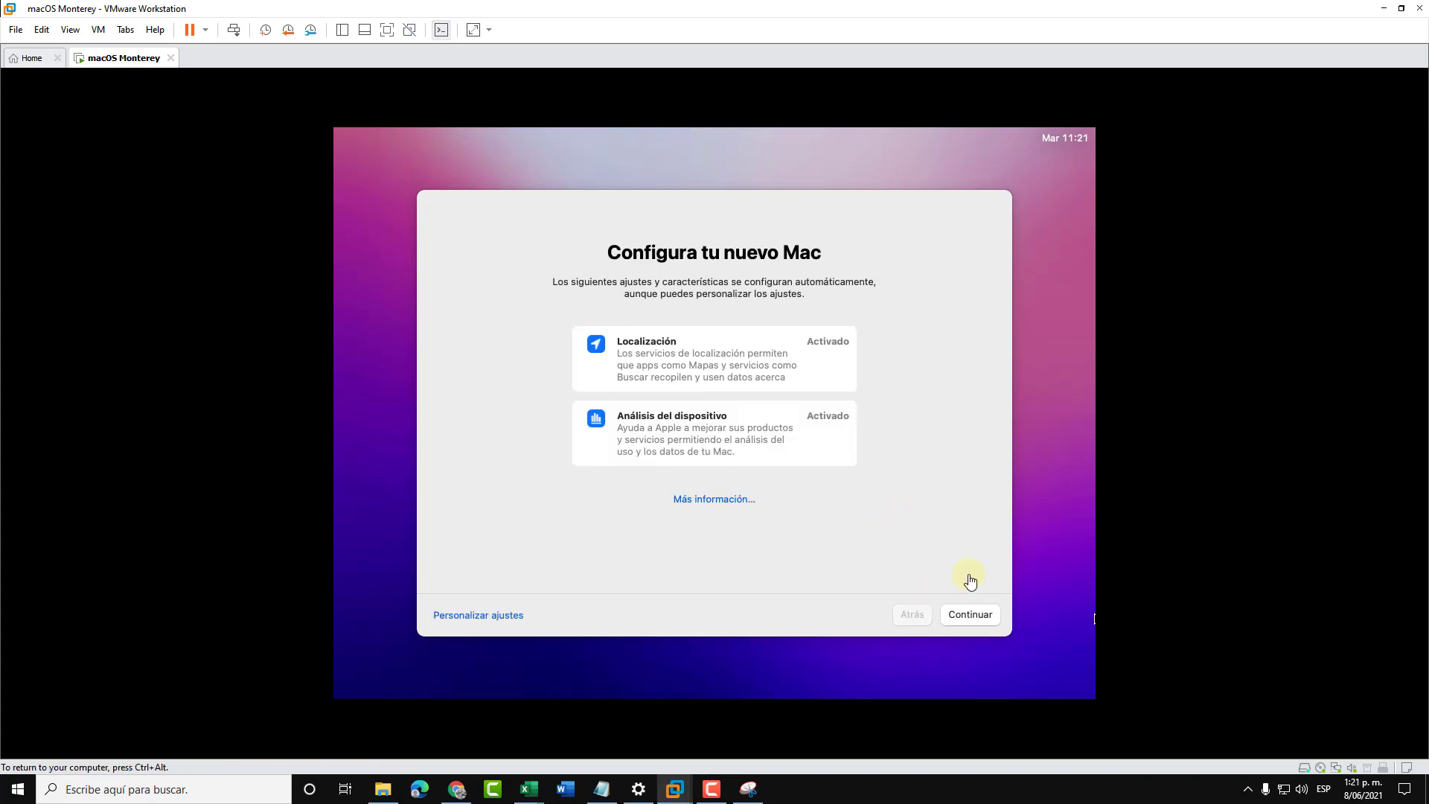
pyautogui.click(983, 622)
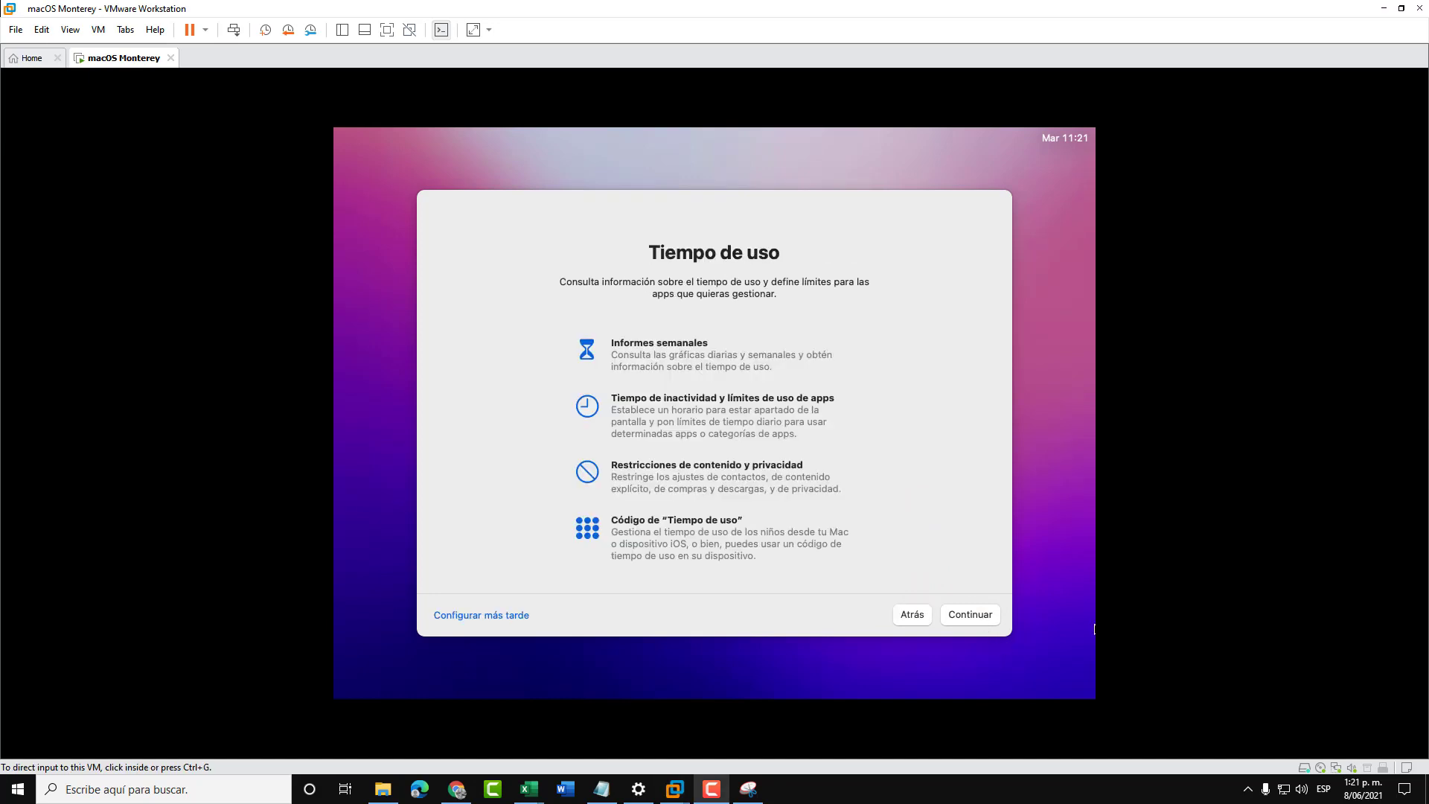
pyautogui.click(1005, 617)
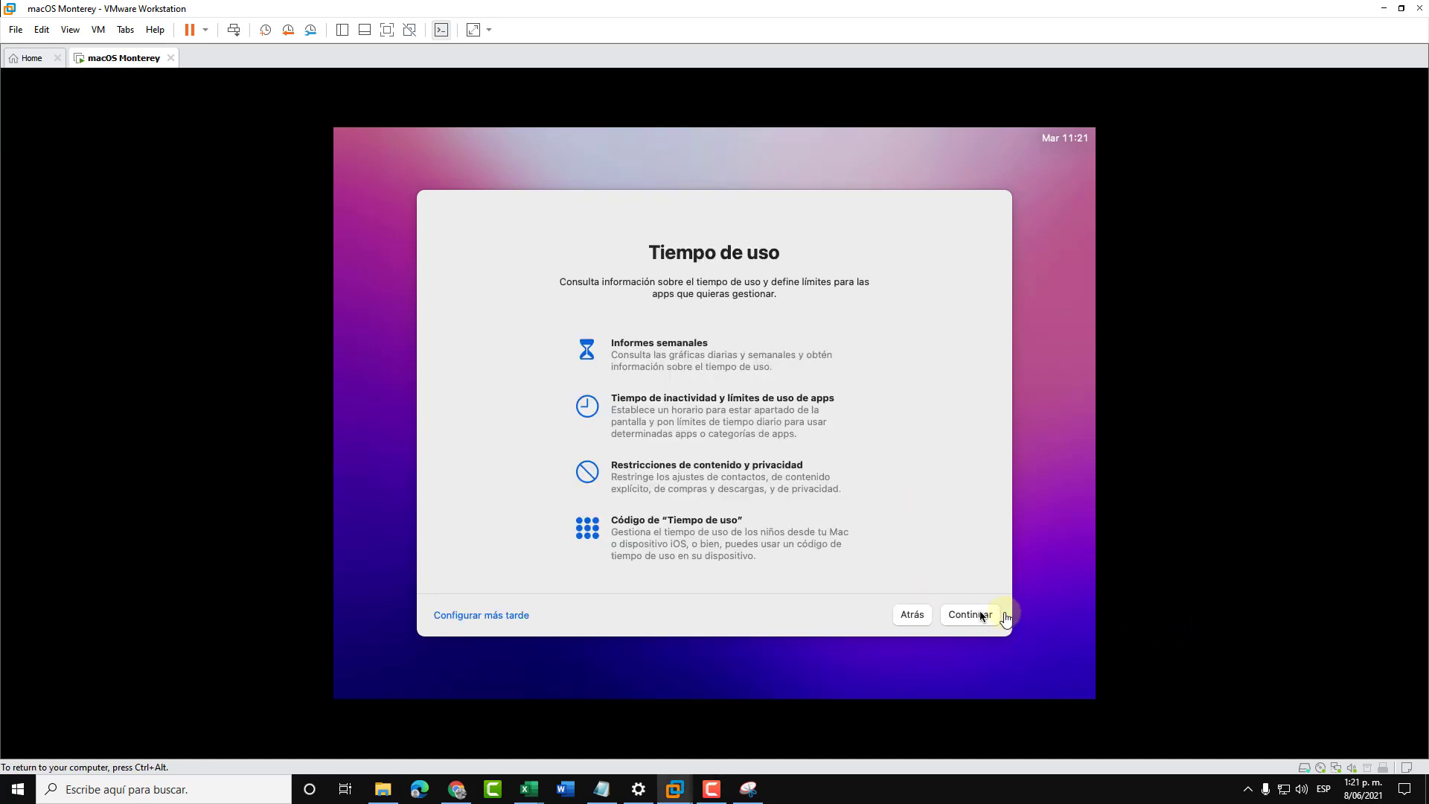
pyautogui.click(980, 615)
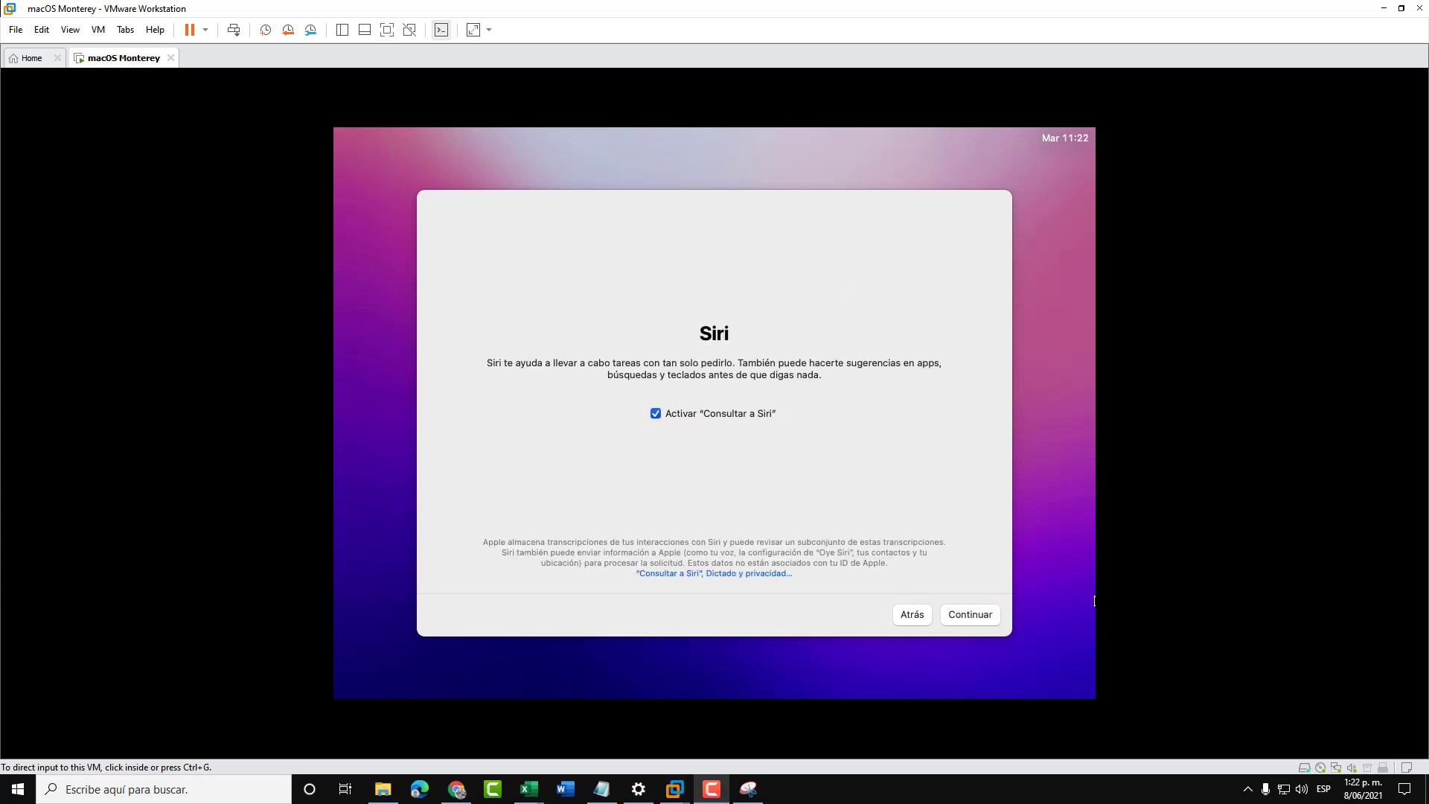
pyautogui.click(983, 622)
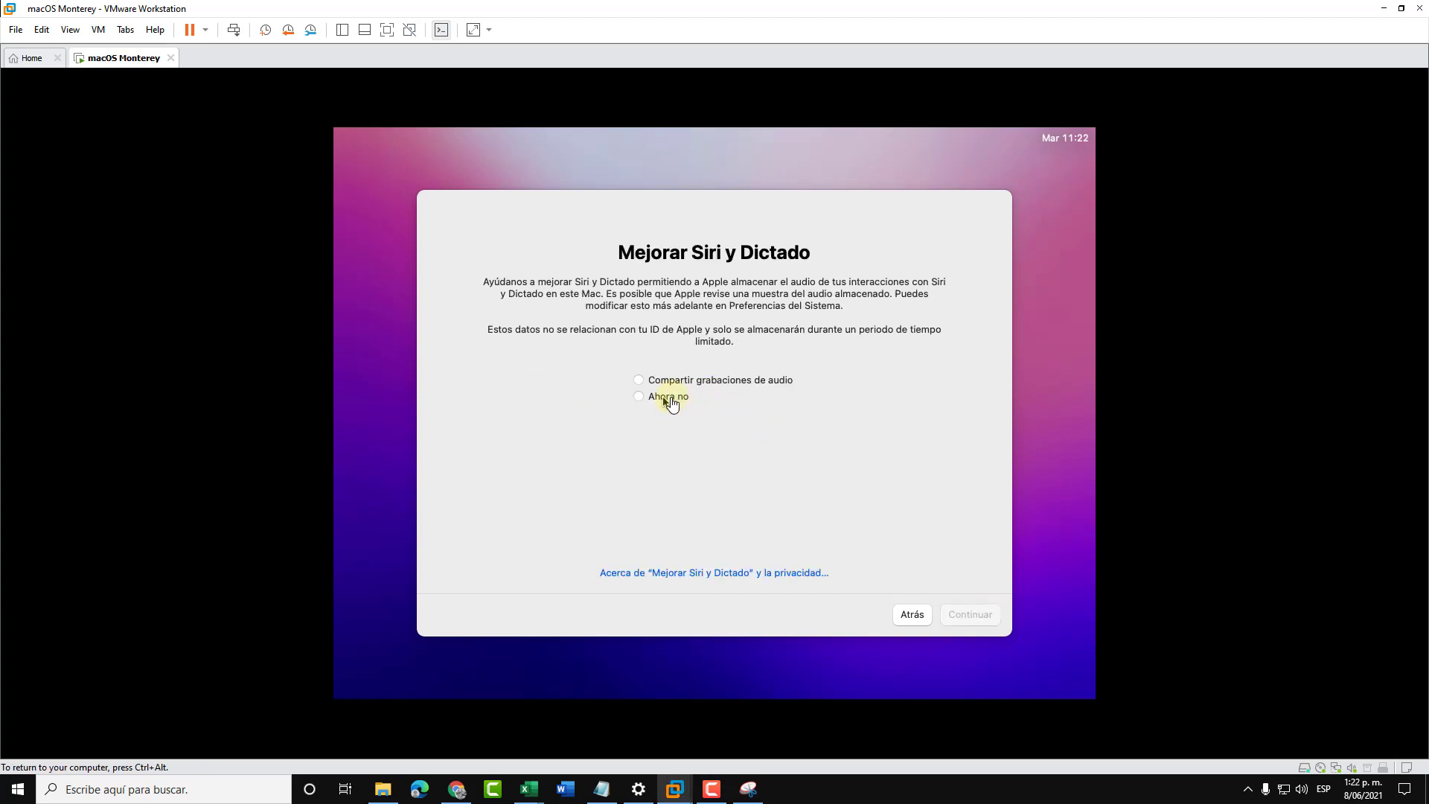
pyautogui.hotkey('ctrl', 'alt')
# - Decline sharing Siri audio recordings with 'Ahora no' and pick the Automático appearance
pyautogui.click(670, 401)
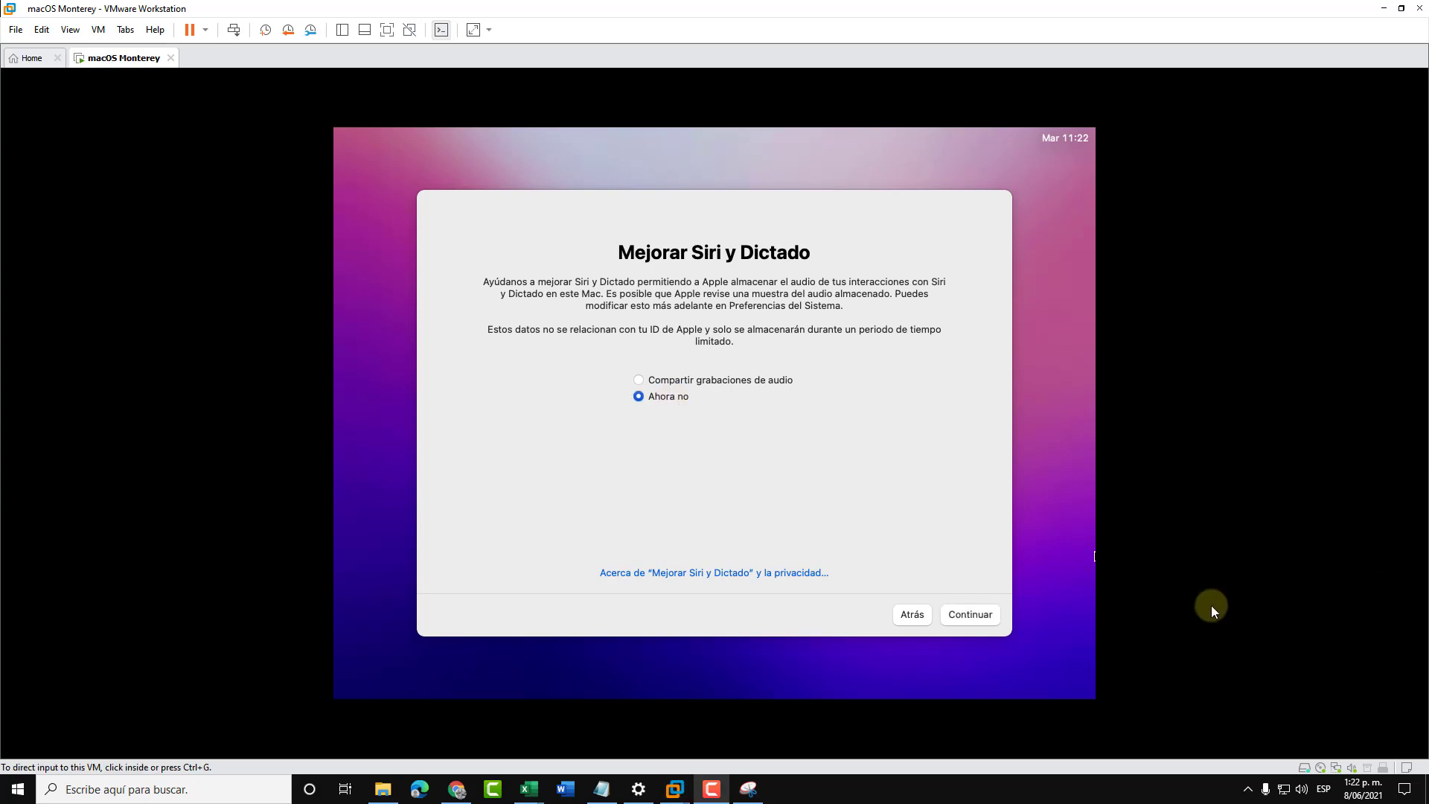
pyautogui.click(995, 615)
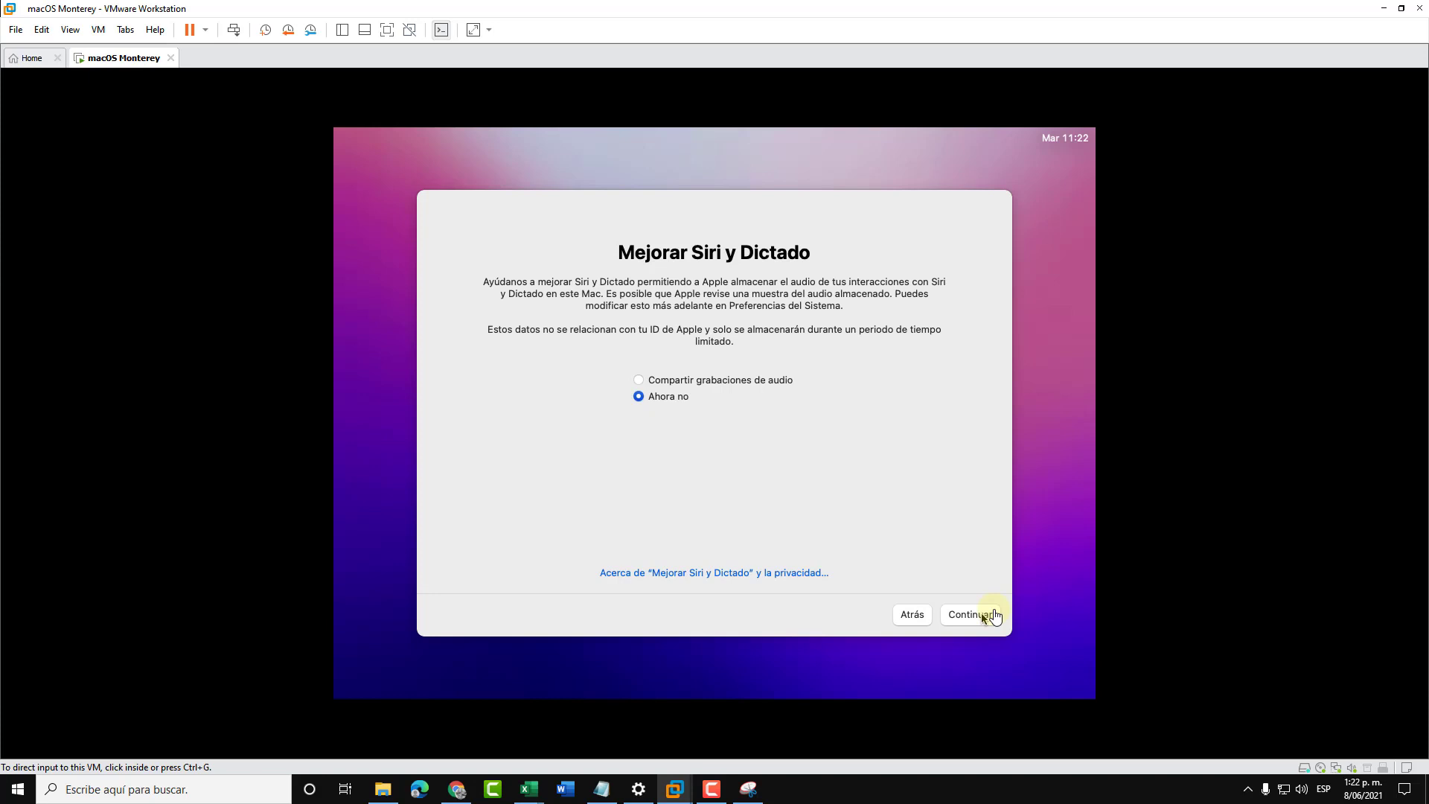
pyautogui.click(983, 615)
pyautogui.click(926, 398)
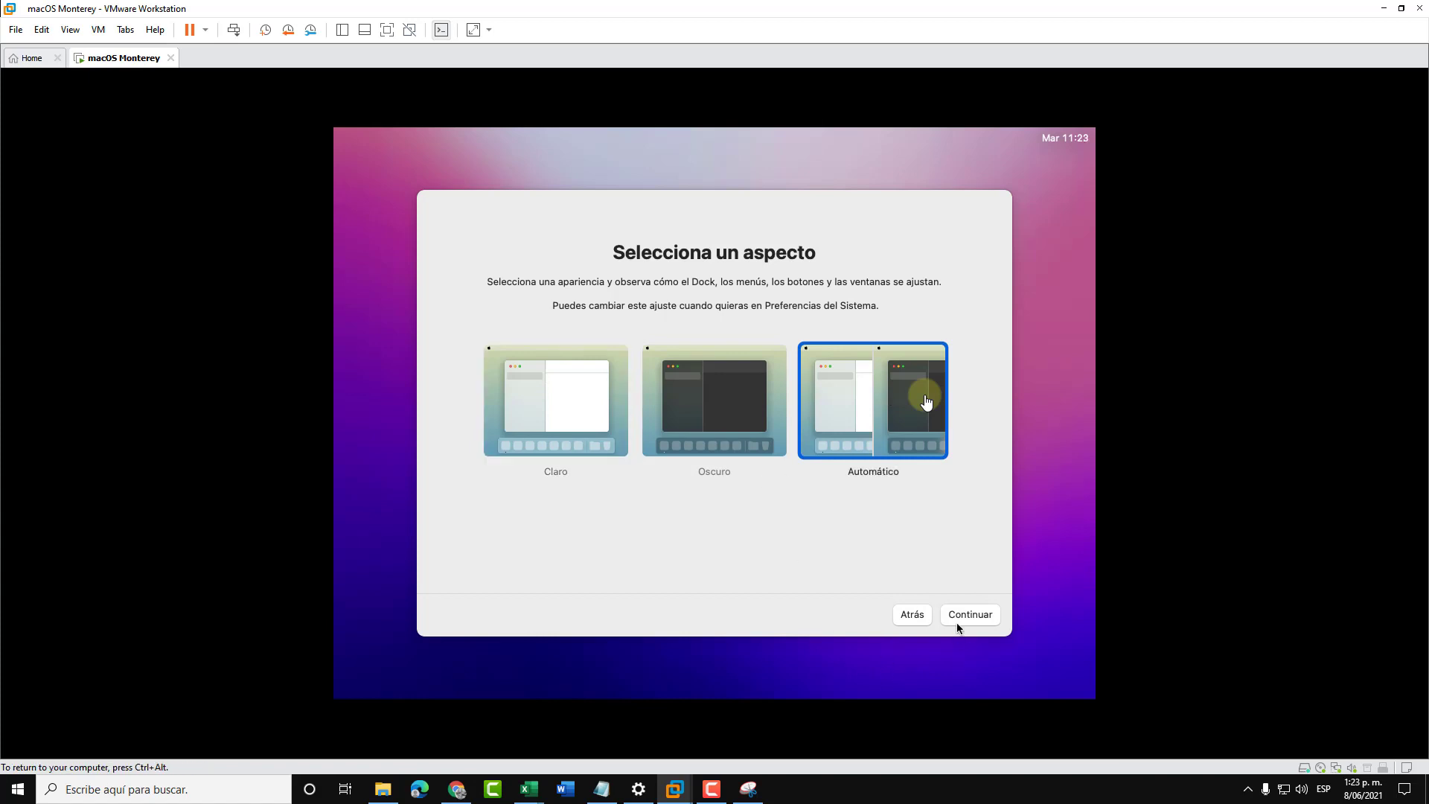
pyautogui.hotkey('ctrl', 'alt')
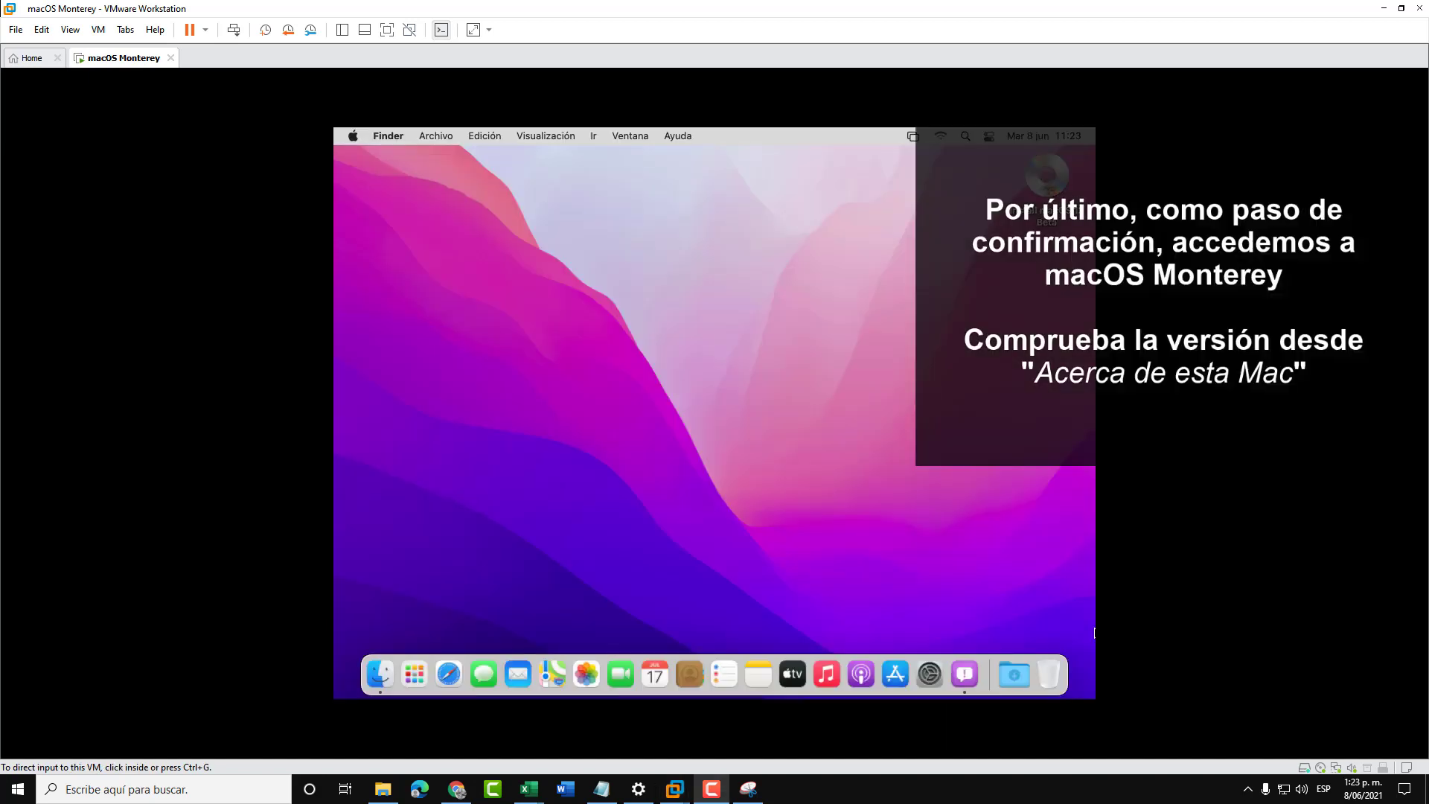
# - Open Acerca de esta Mac to confirm macOS Monterey Versión 12.0 beta (21A5248p), then close it
pyautogui.click(447, 322)
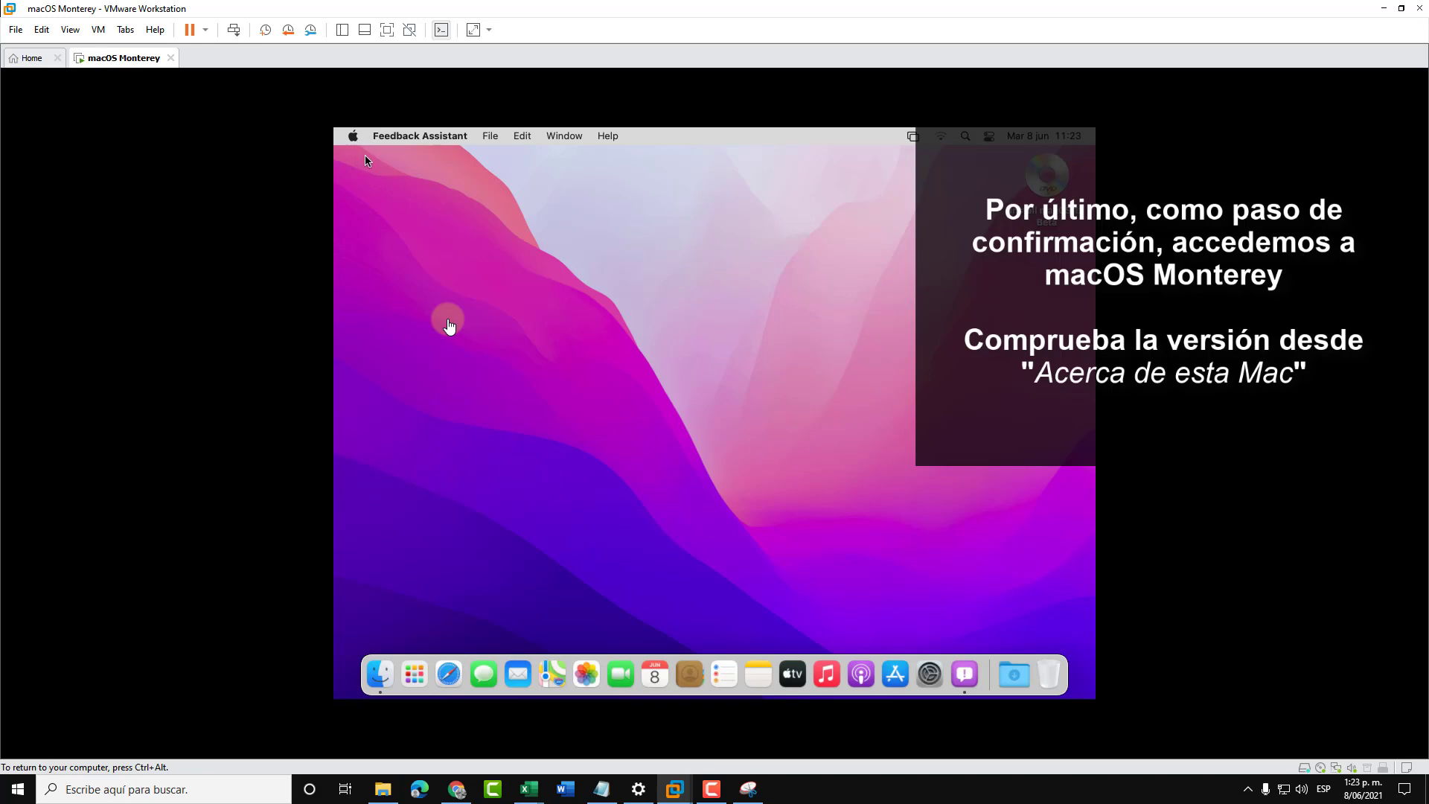
pyautogui.click(353, 136)
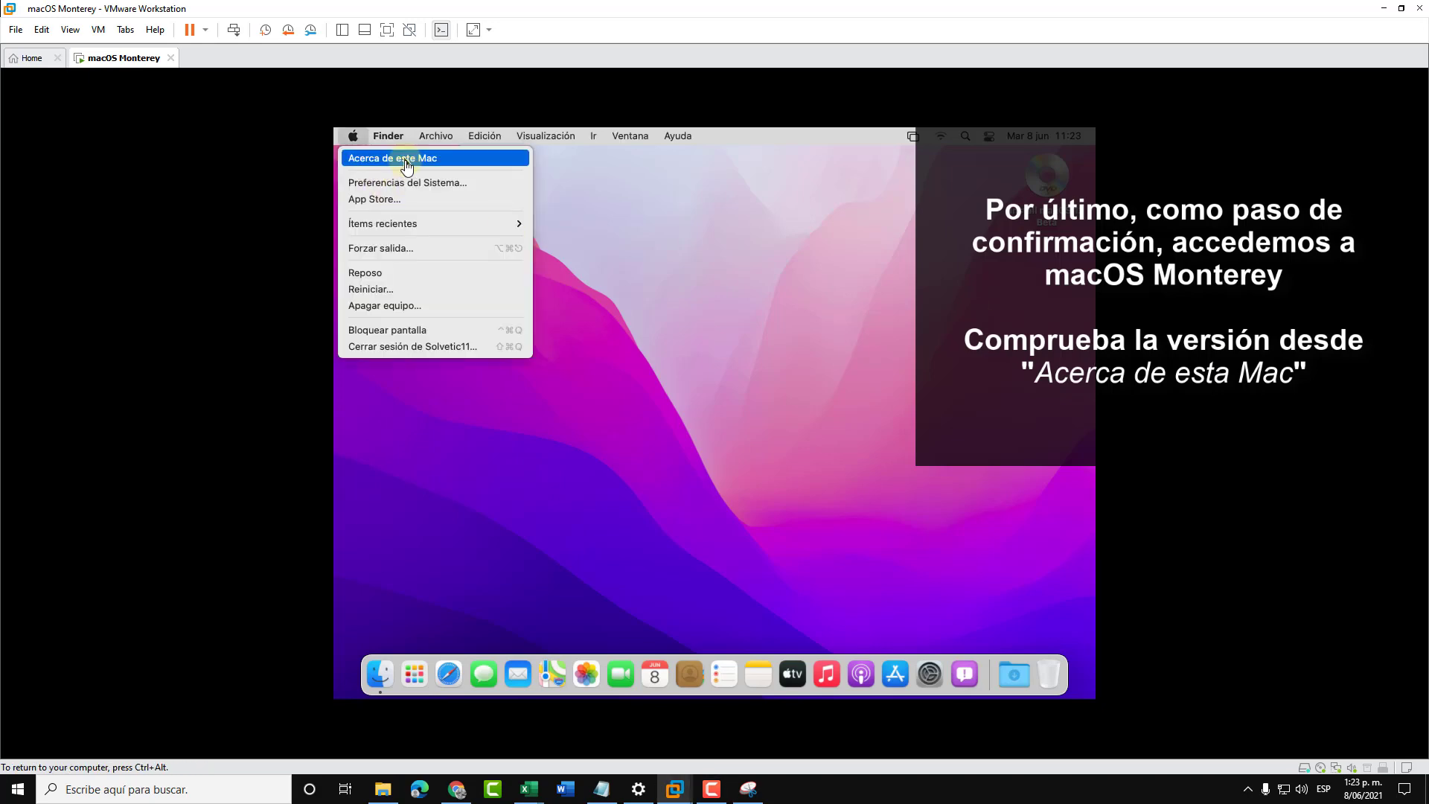
pyautogui.click(406, 159)
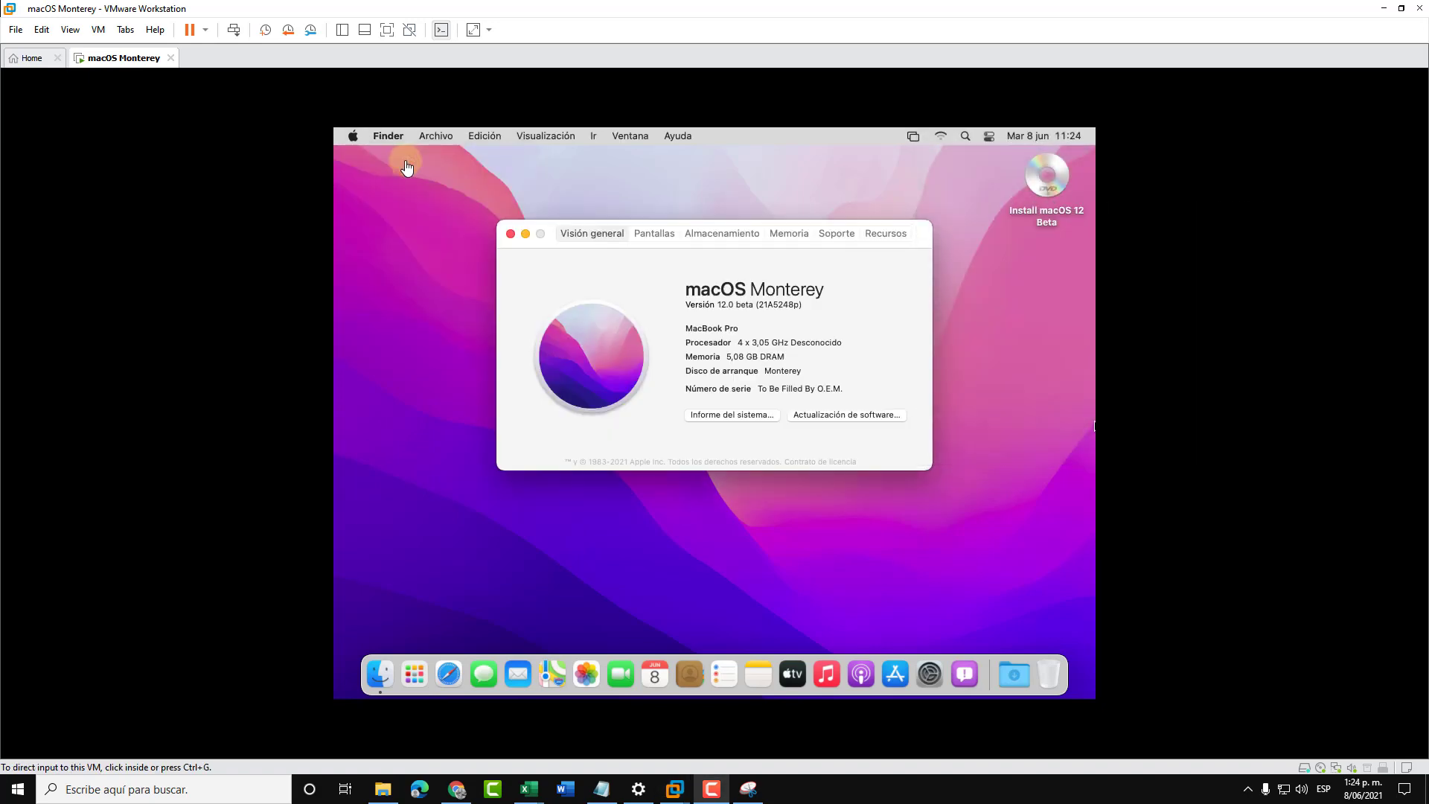
pyautogui.click(510, 235)
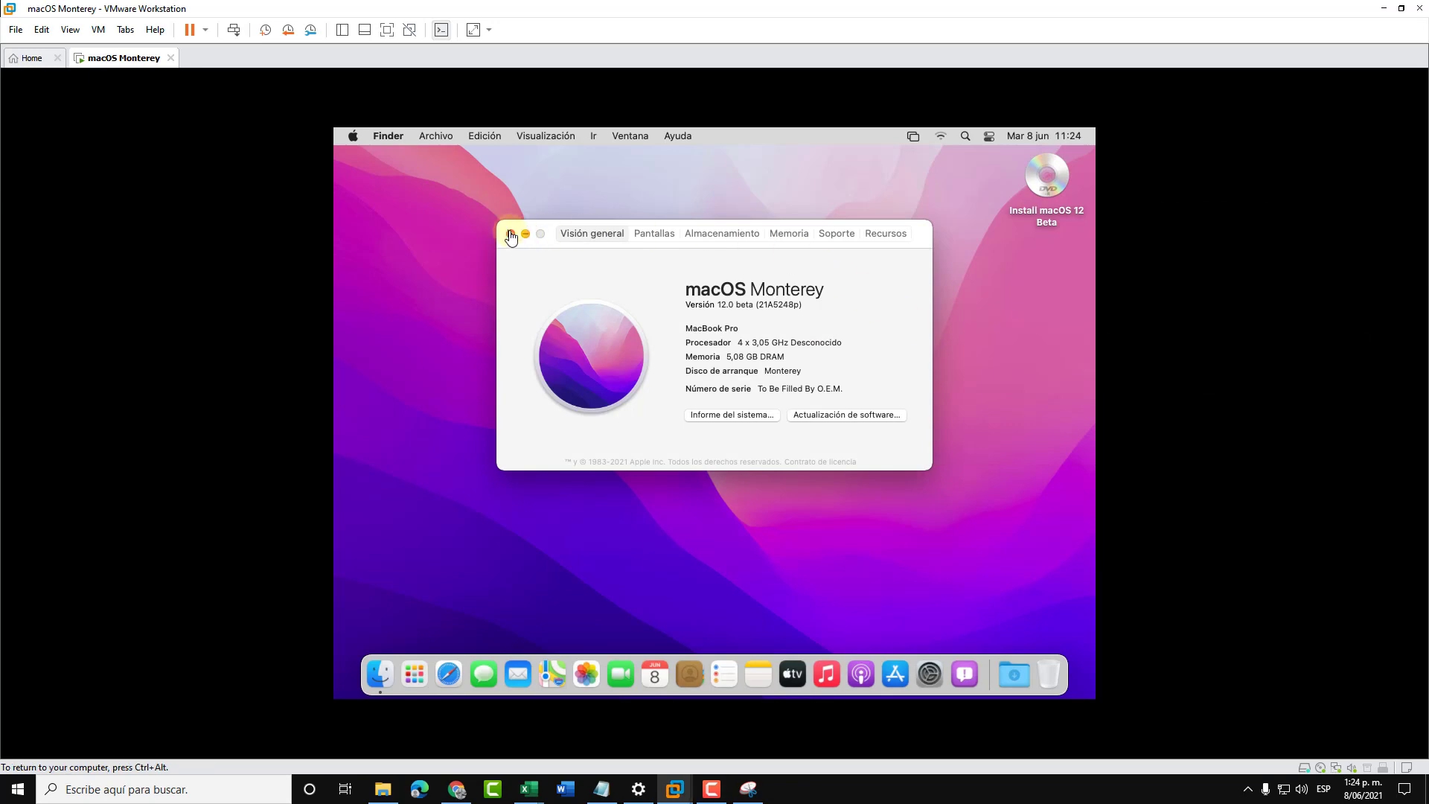
pyautogui.click(510, 234)
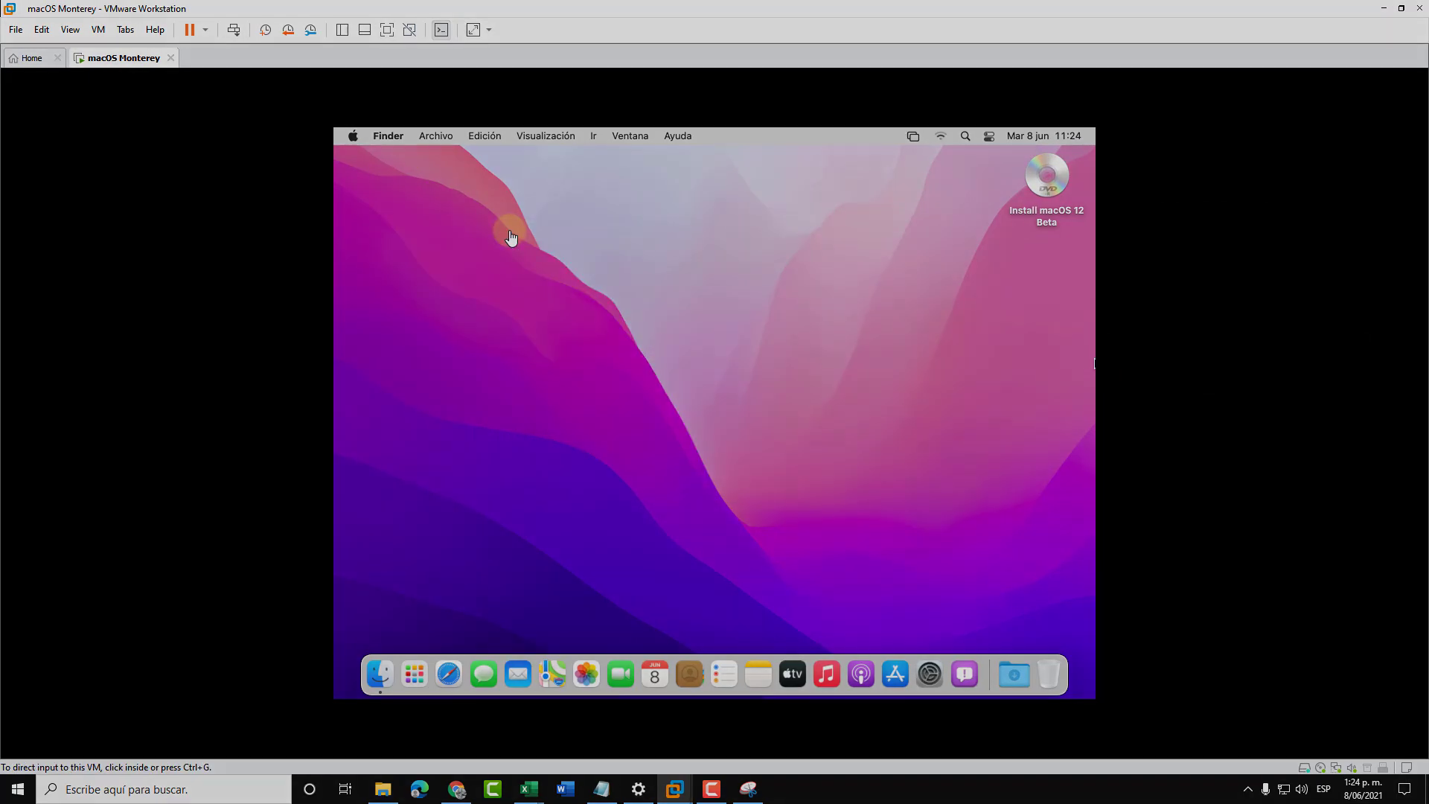